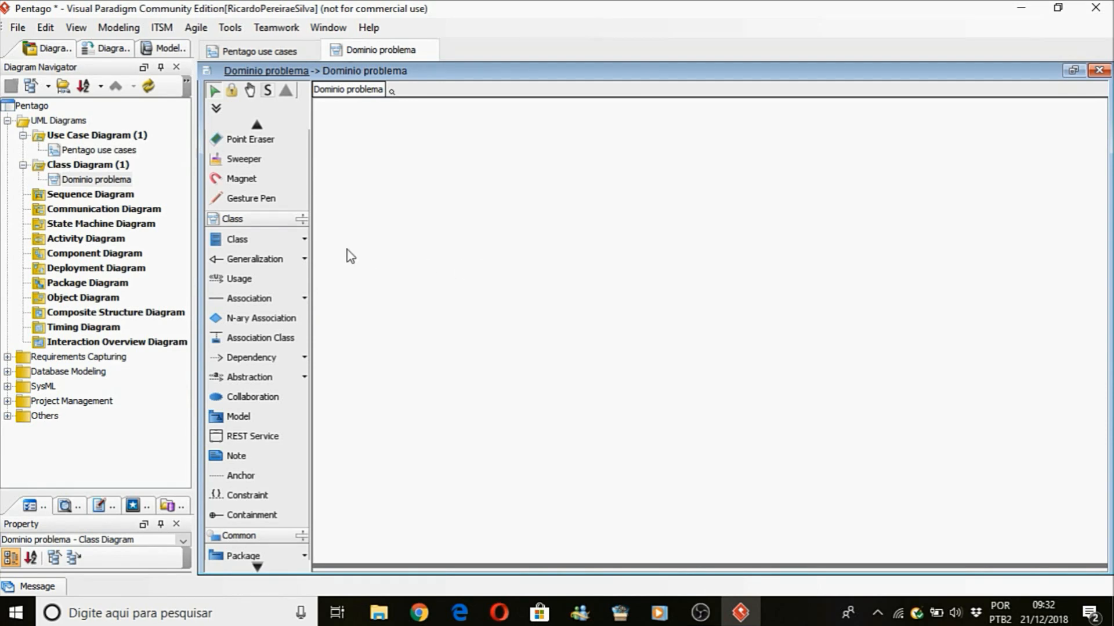
Add a class named Tabuleiro to the empty Dominio problema class diagram.
left_click(246, 240)
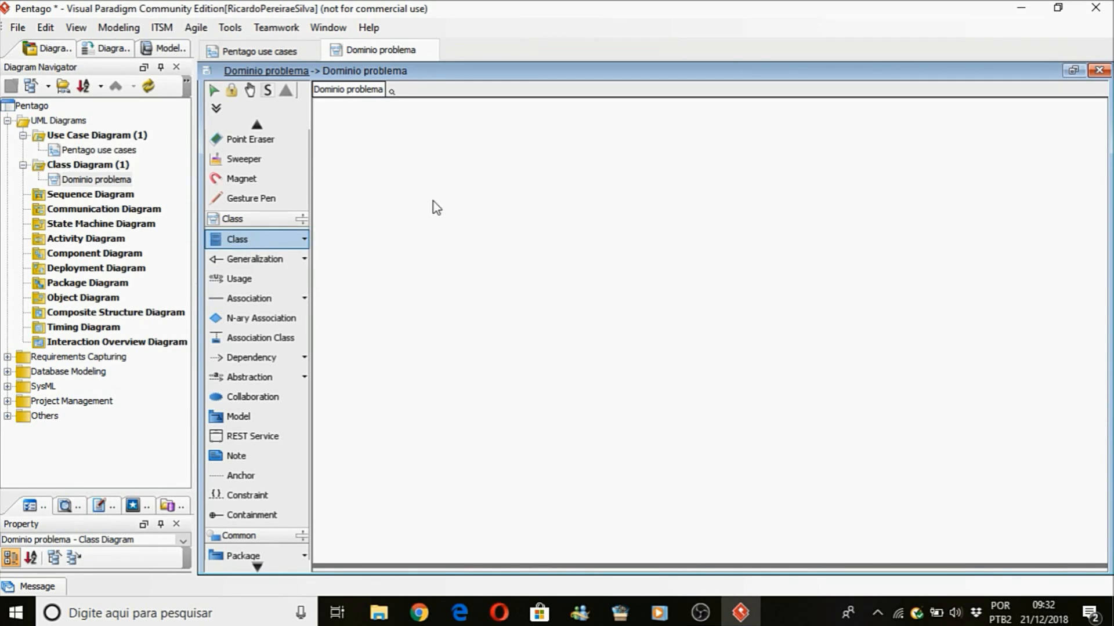
left_click(432, 201)
type("Tab")
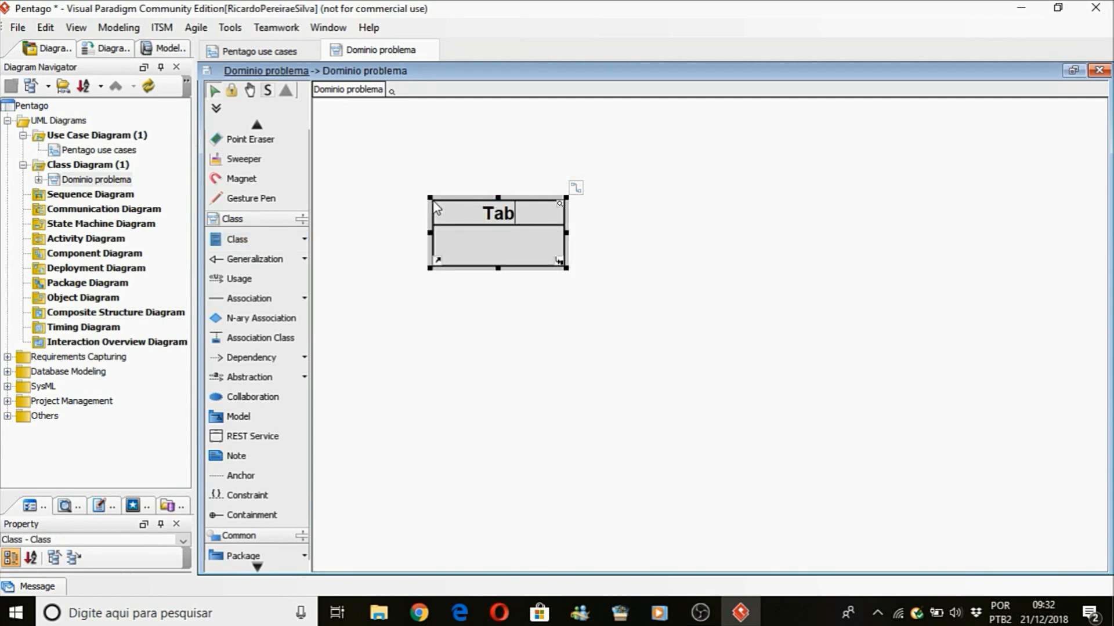
type("uleiro")
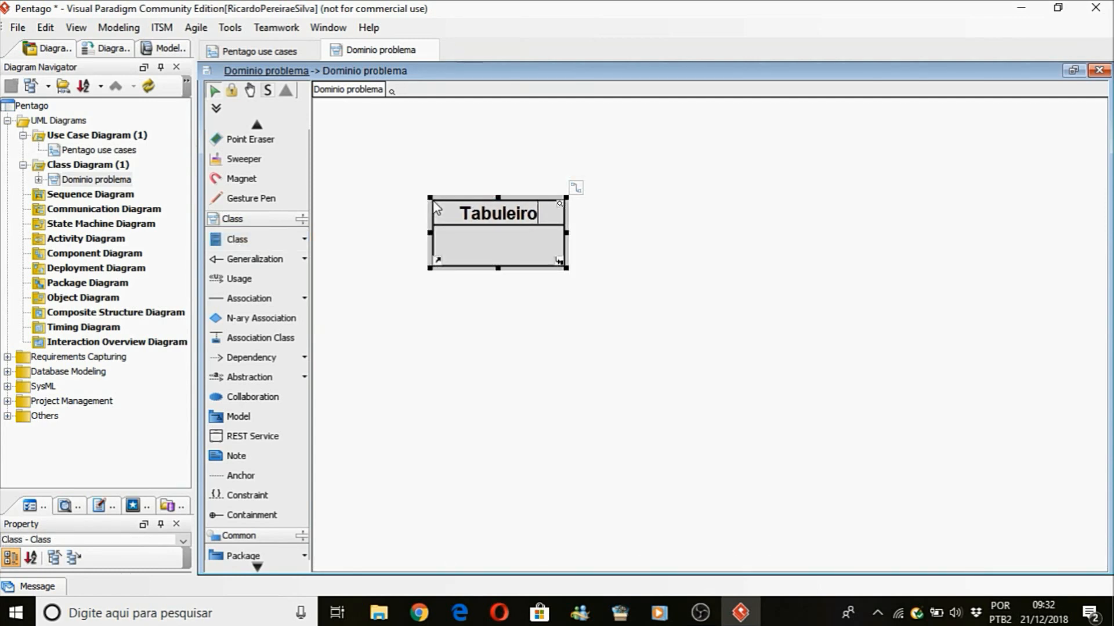
left_click(442, 329)
Add a class named Quadrante and align it directly beneath the Tabuleiro class.
left_click(237, 239)
left_click(507, 360)
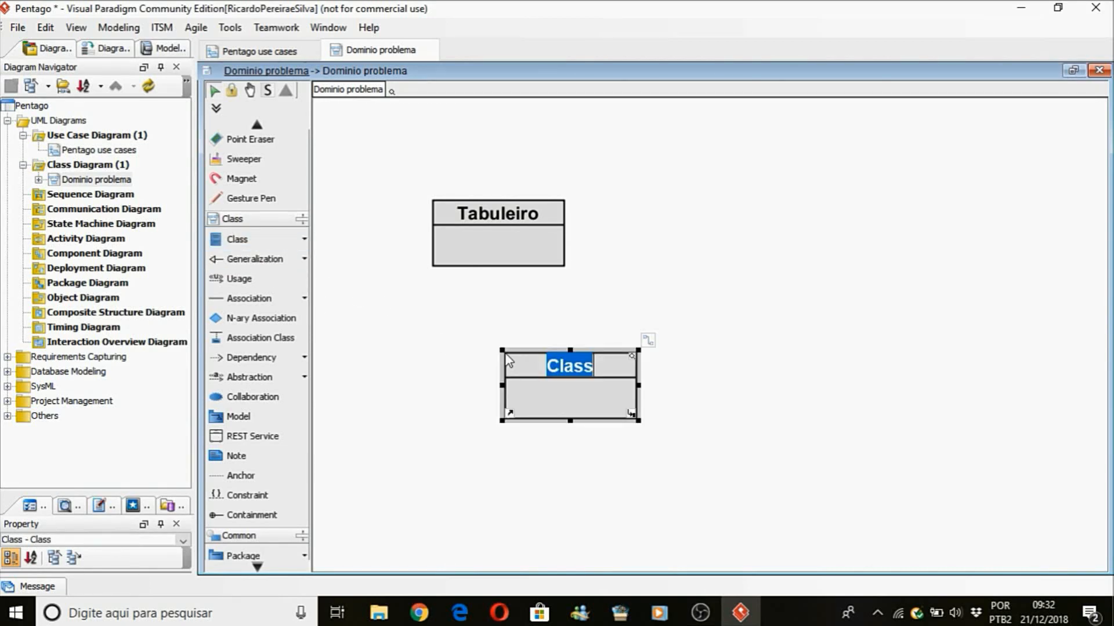
type("Quadrante")
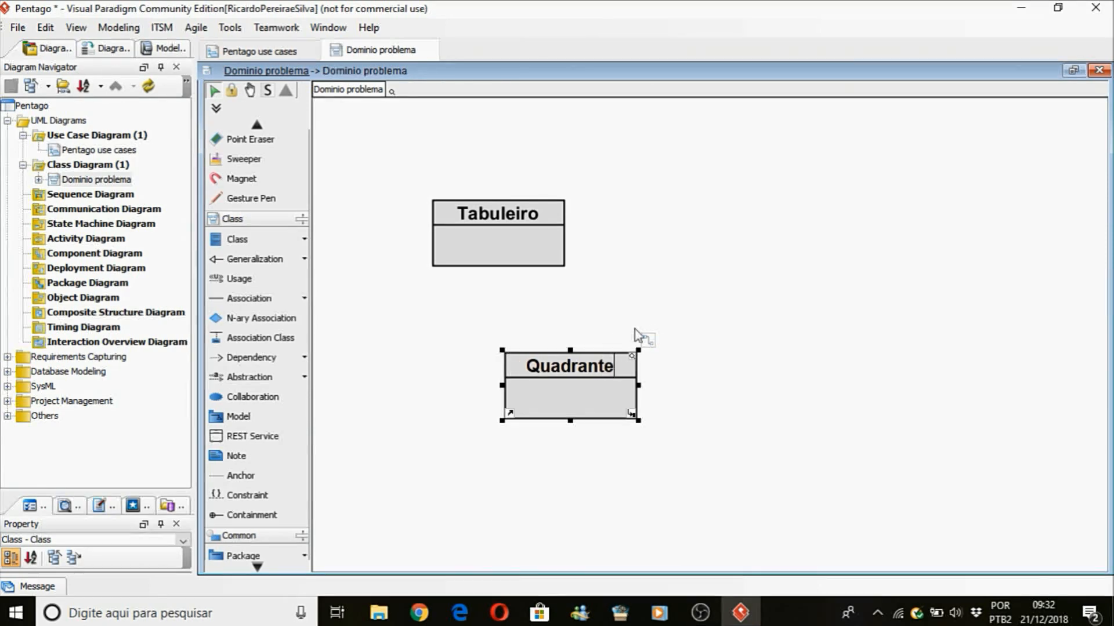
left_click(757, 331)
left_click(617, 368)
left_click_drag(617, 368, 545, 343)
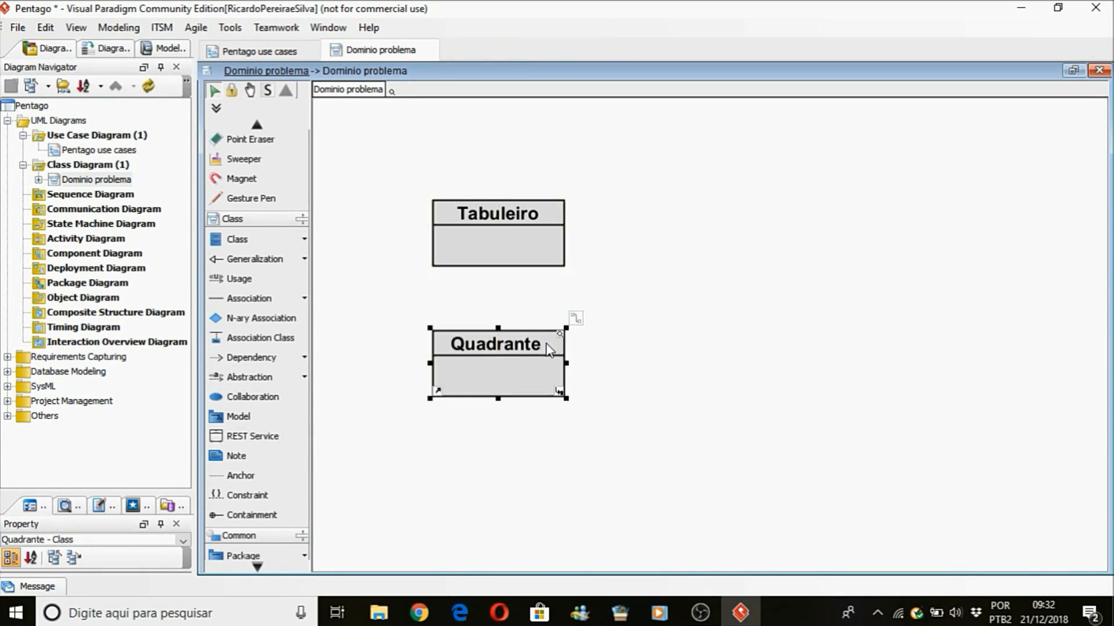
left_click(477, 420)
Add a class named Posicao to the right of Quadrante and slightly lower.
left_click(256, 242)
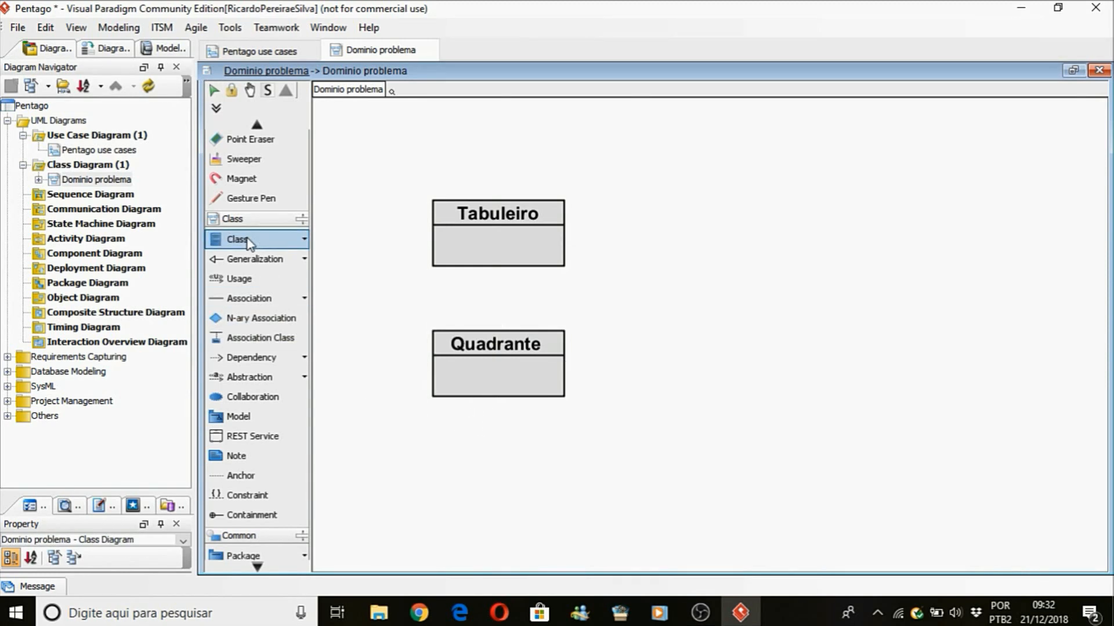
left_click(683, 403)
type("Posicao")
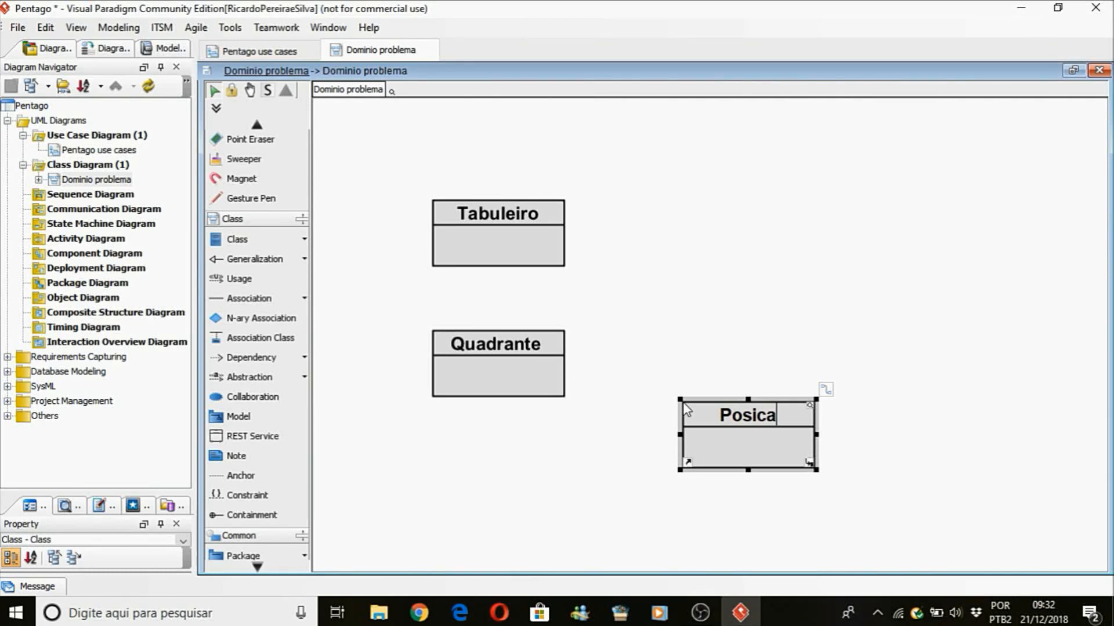
left_click(732, 363)
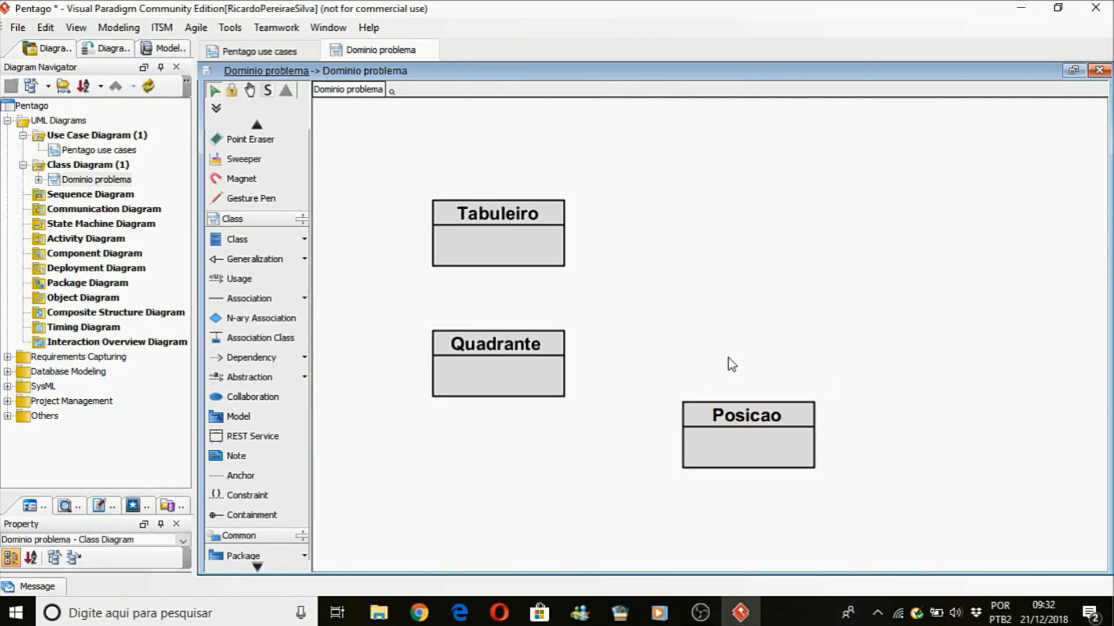
Add a class named Jogador to the right of Tabuleiro, above Posicao.
left_click(242, 239)
left_click(666, 214)
type("Jogador")
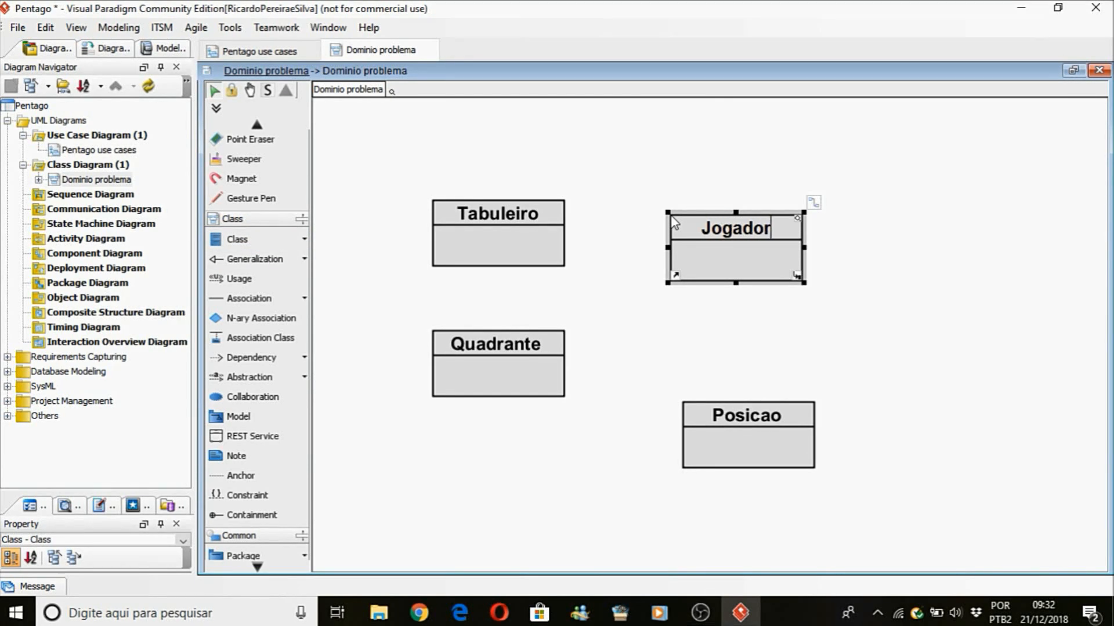
key("Return")
left_click(722, 342)
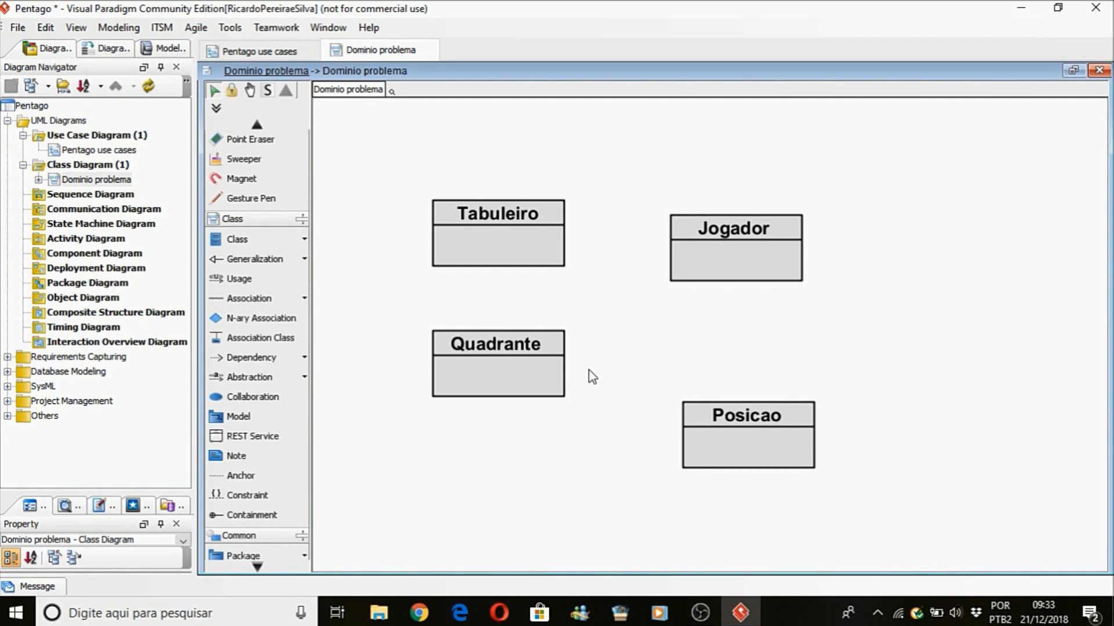
Move the Tabuleiro and Quadrante classes slightly up and to the left, keeping them aligned vertically.
left_click_drag(499, 242, 468, 203)
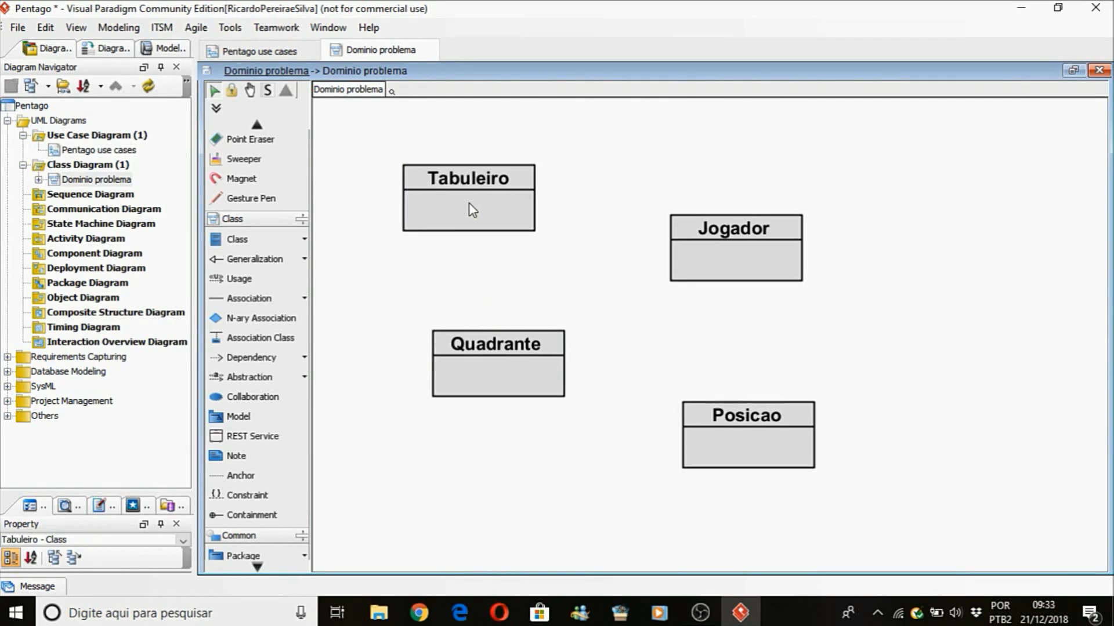
left_click_drag(502, 384, 472, 360)
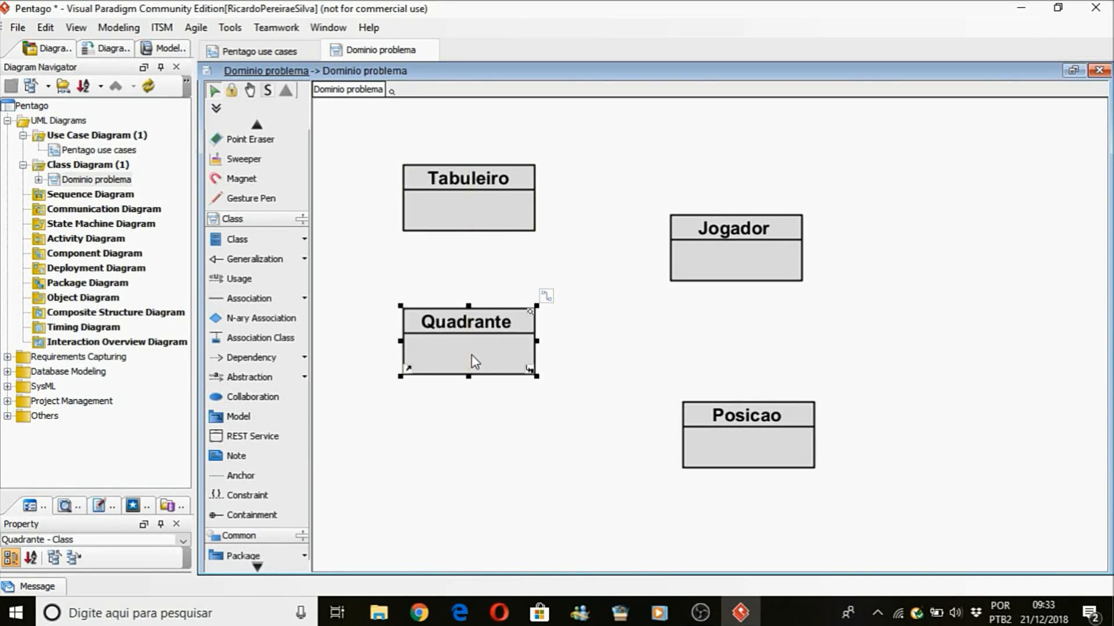
left_click(482, 433)
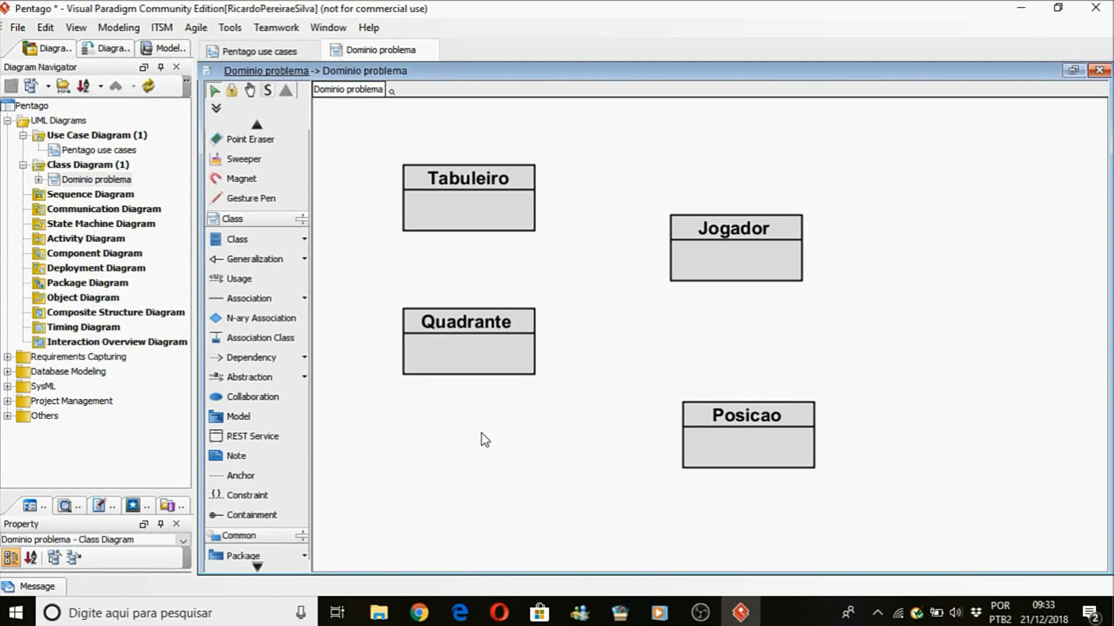
Draw a composition from Tabuleiro to Quadrante, with Tabuleiro as the whole.
left_click(304, 300)
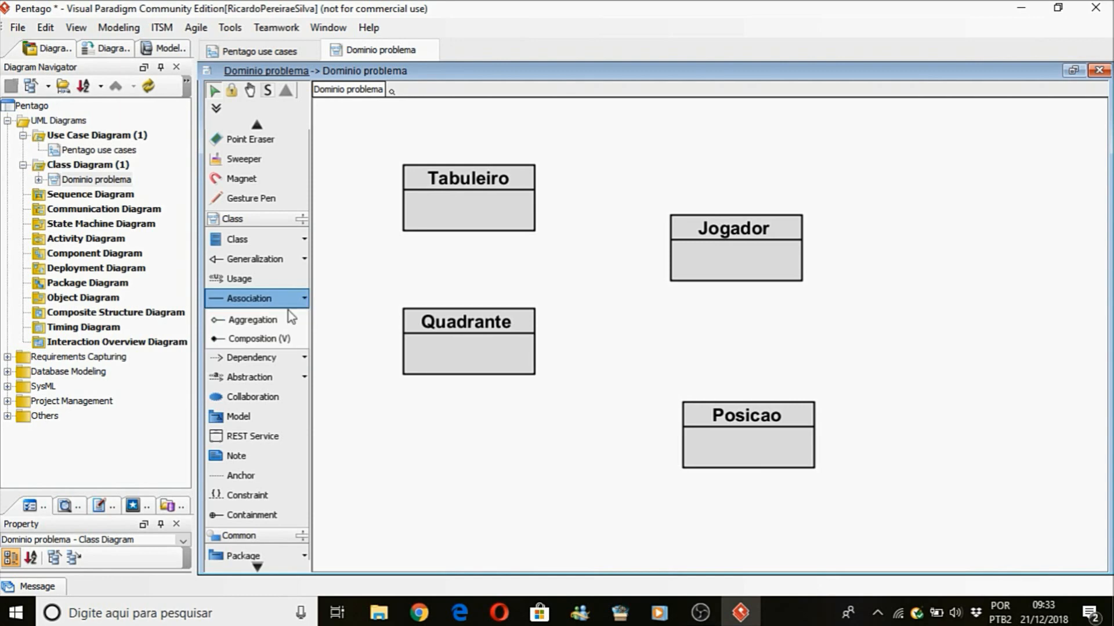
left_click(258, 335)
left_click_drag(479, 209, 464, 338)
left_click(462, 300)
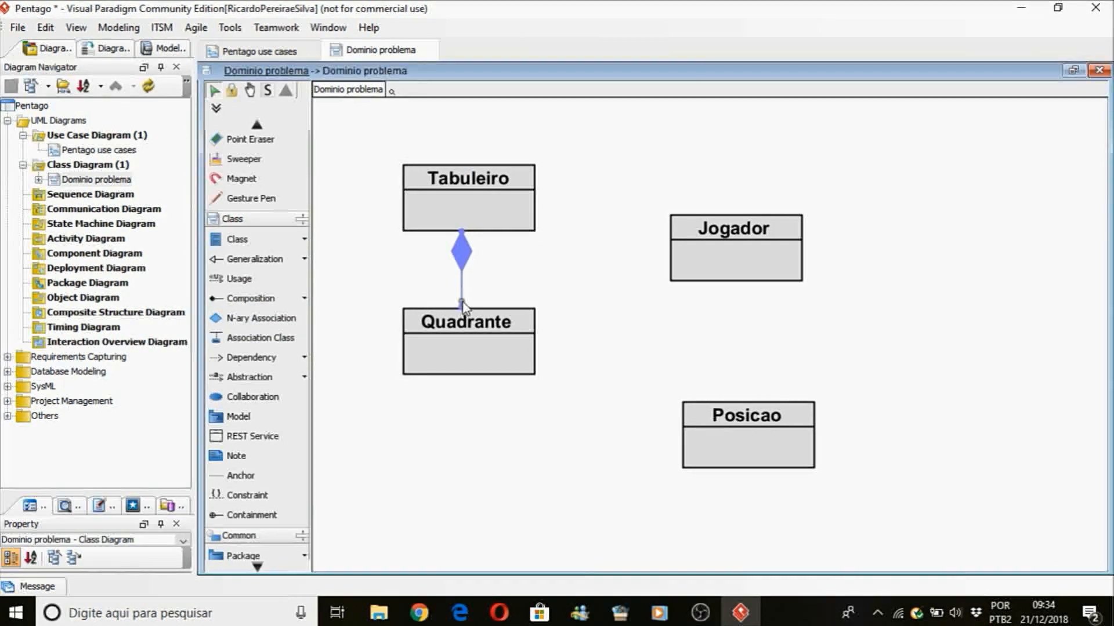
left_click(461, 301)
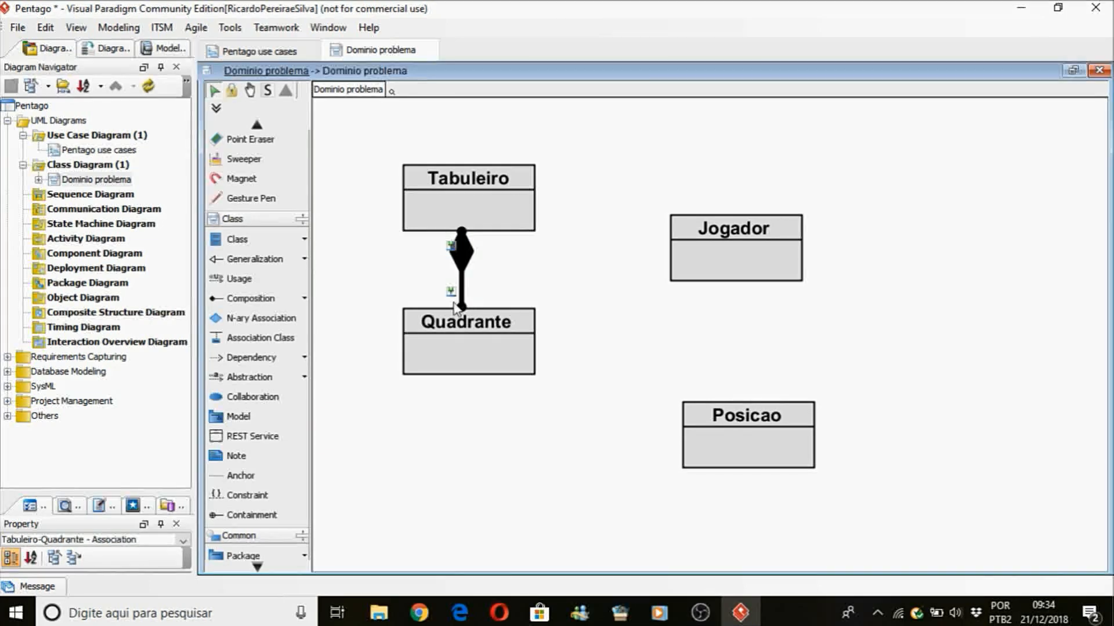
Set the multiplicity at the Quadrante end of the composition to 4 and move its label closer to the line.
right_click(450, 277)
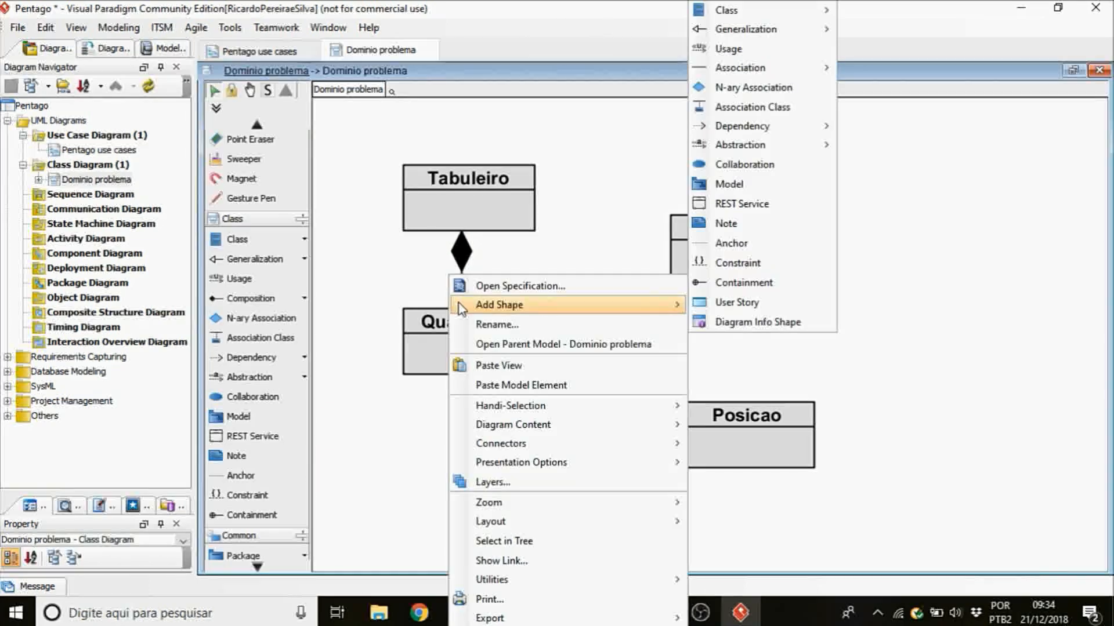
left_click(603, 230)
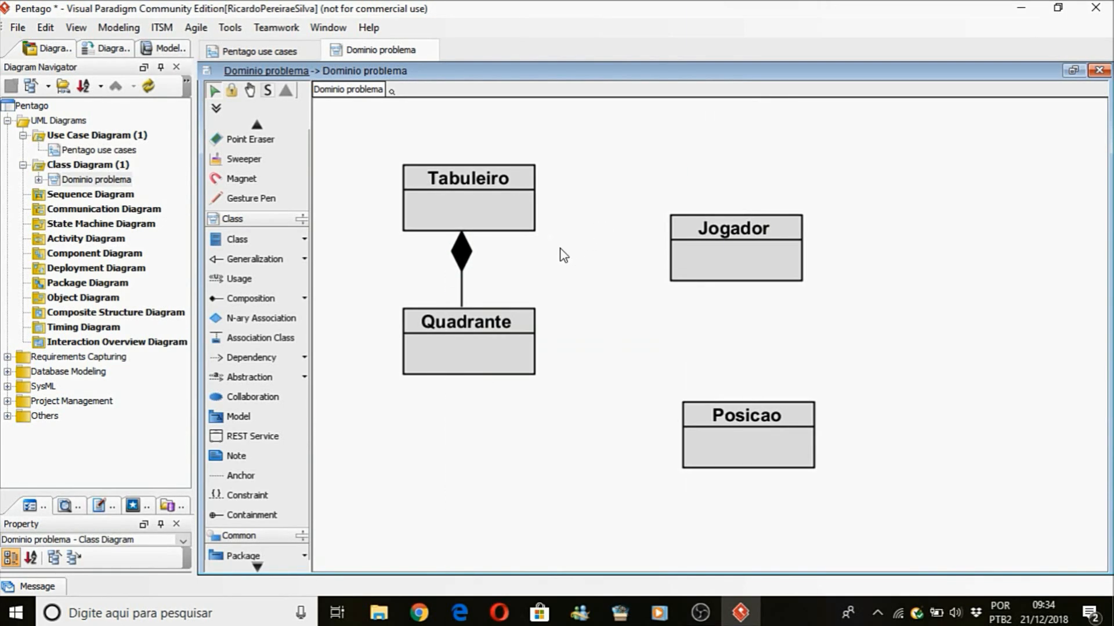
right_click(462, 299)
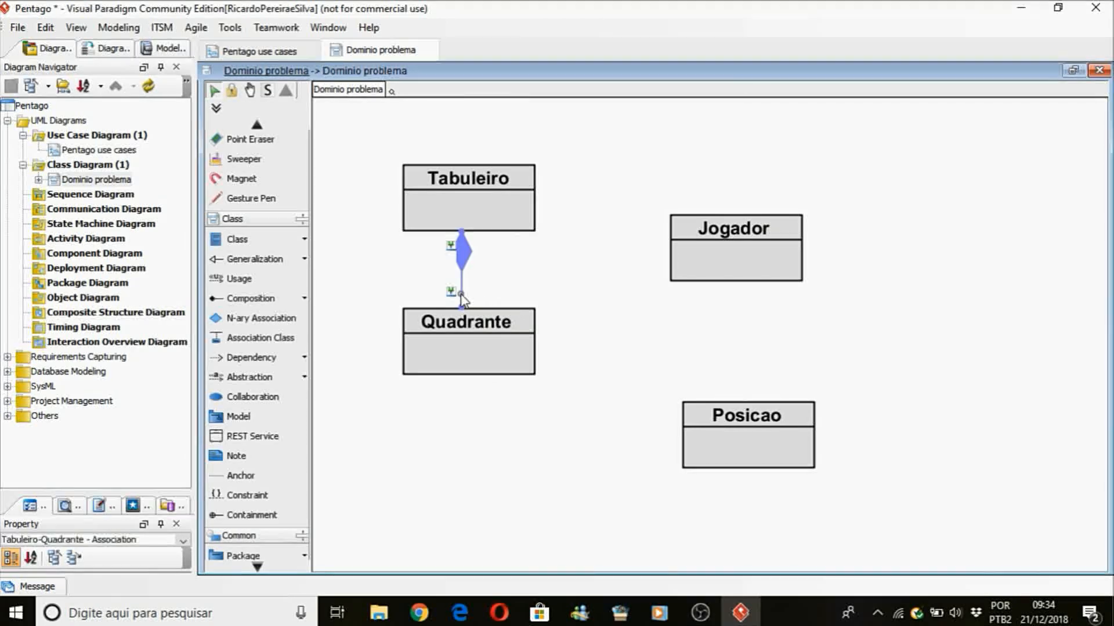
mouse_move(558, 181)
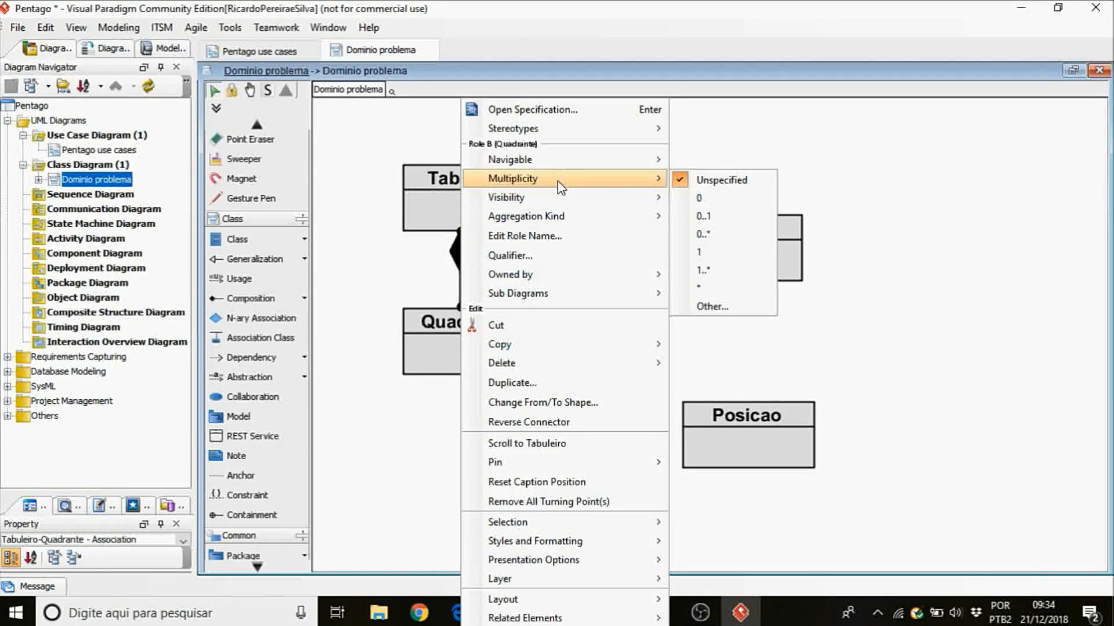
left_click(709, 304)
type("4")
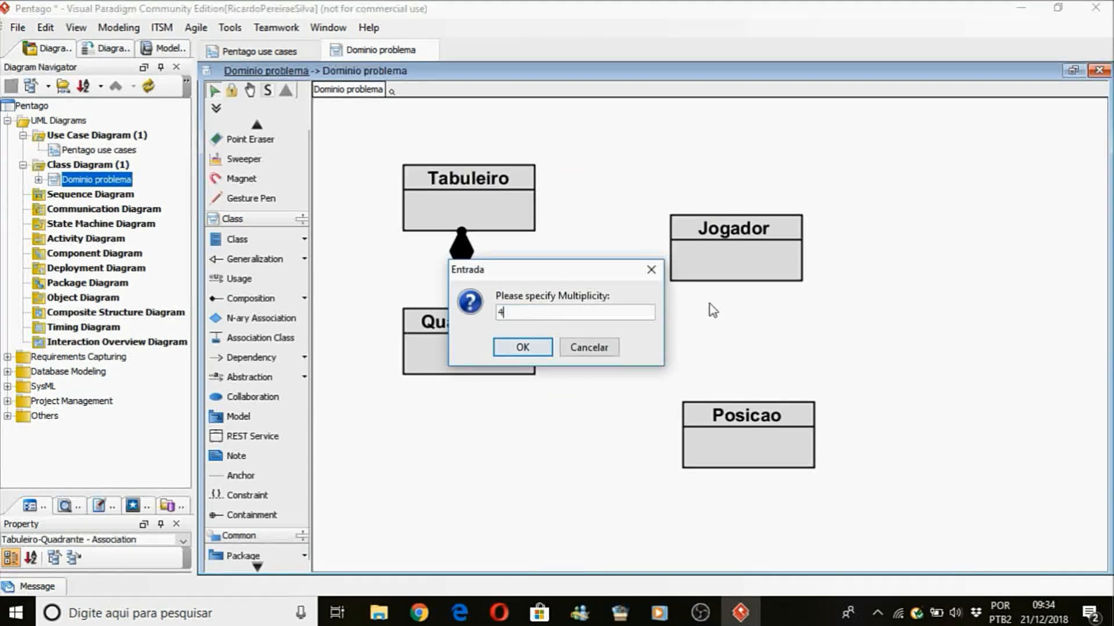
left_click(528, 347)
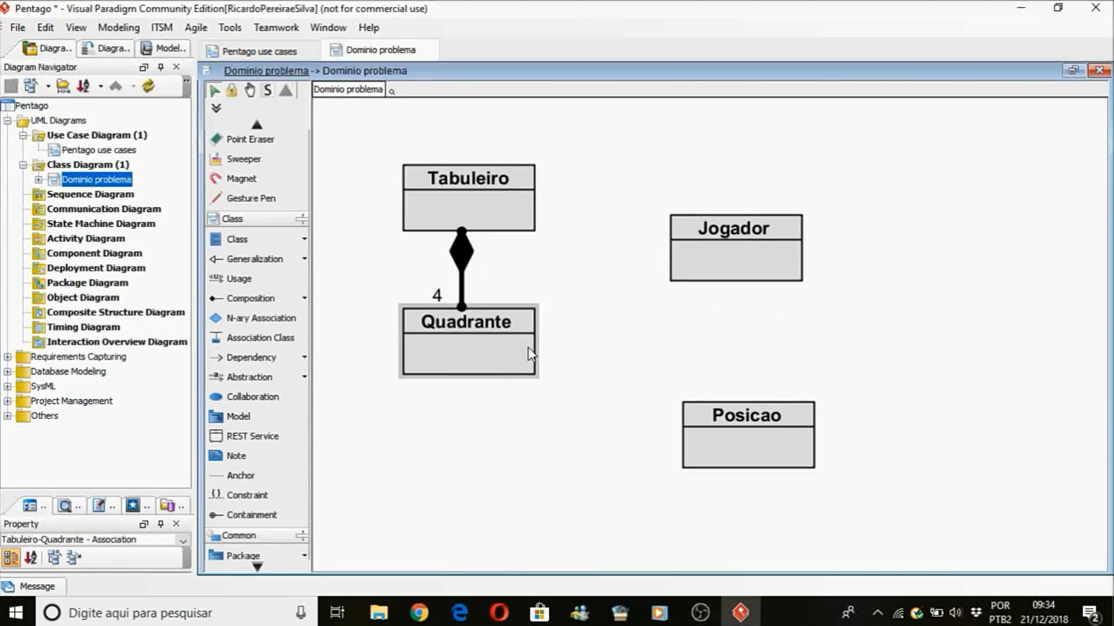
left_click(437, 300)
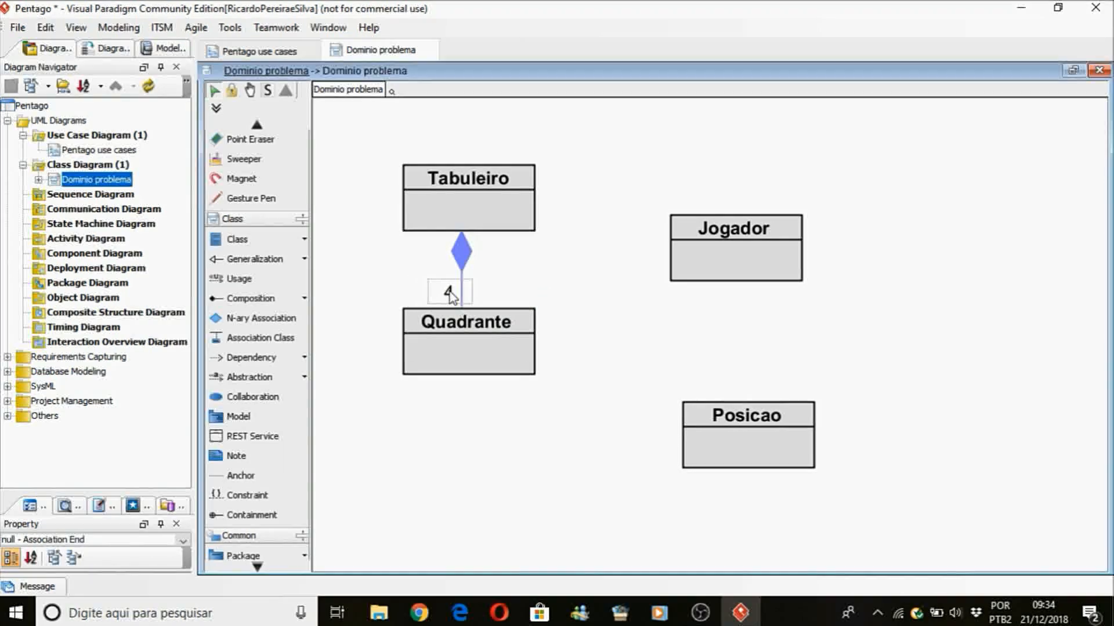
Move the Posicao class slightly up and left, and shift the Quadrante class slightly down and right.
left_click_drag(718, 447, 688, 430)
left_click(599, 480)
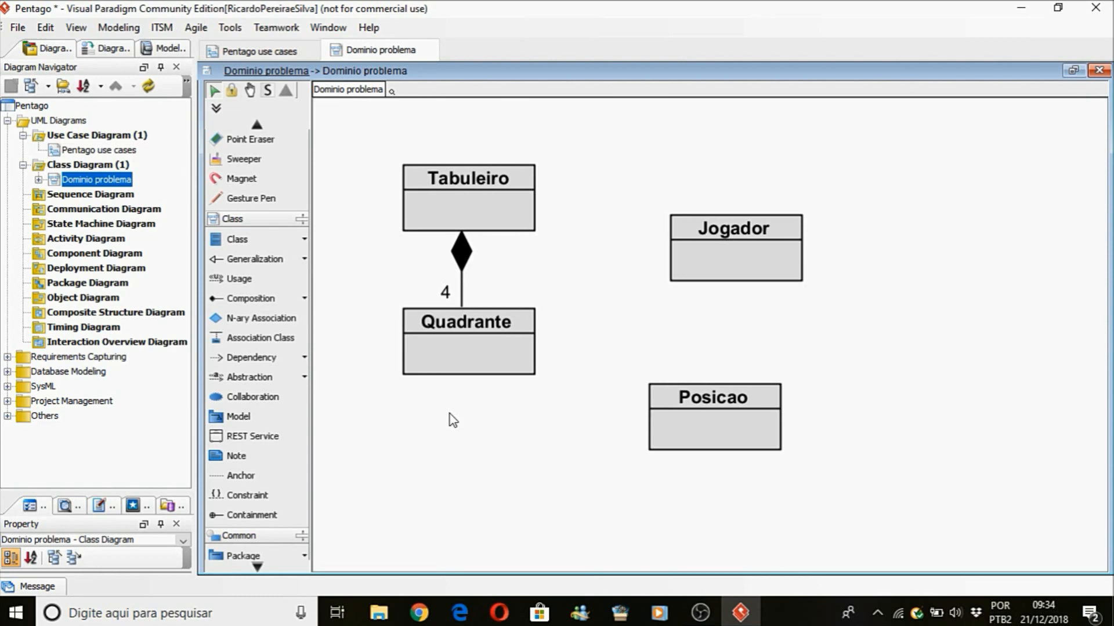
left_click(303, 297)
mouse_move(482, 355)
left_mouse_down()
mouse_move(592, 386)
mouse_move(455, 364)
mouse_move(513, 374)
mouse_move(489, 372)
left_mouse_up()
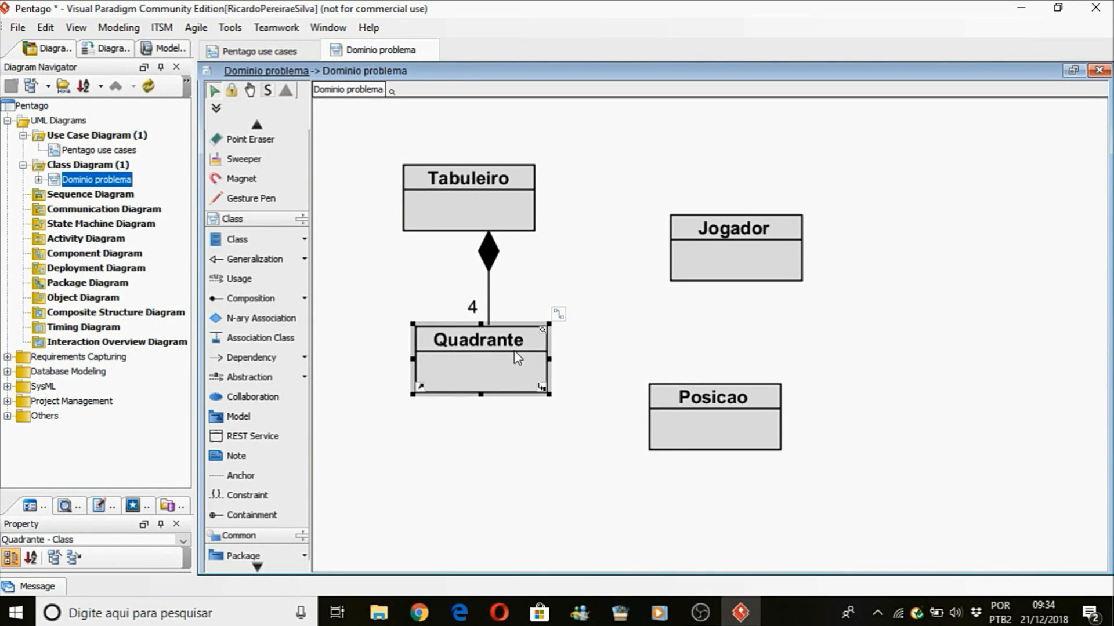
Draw a composition from Quadrante to Posicao and place Posicao diagonally below and to the right of Quadrante.
left_click(262, 297)
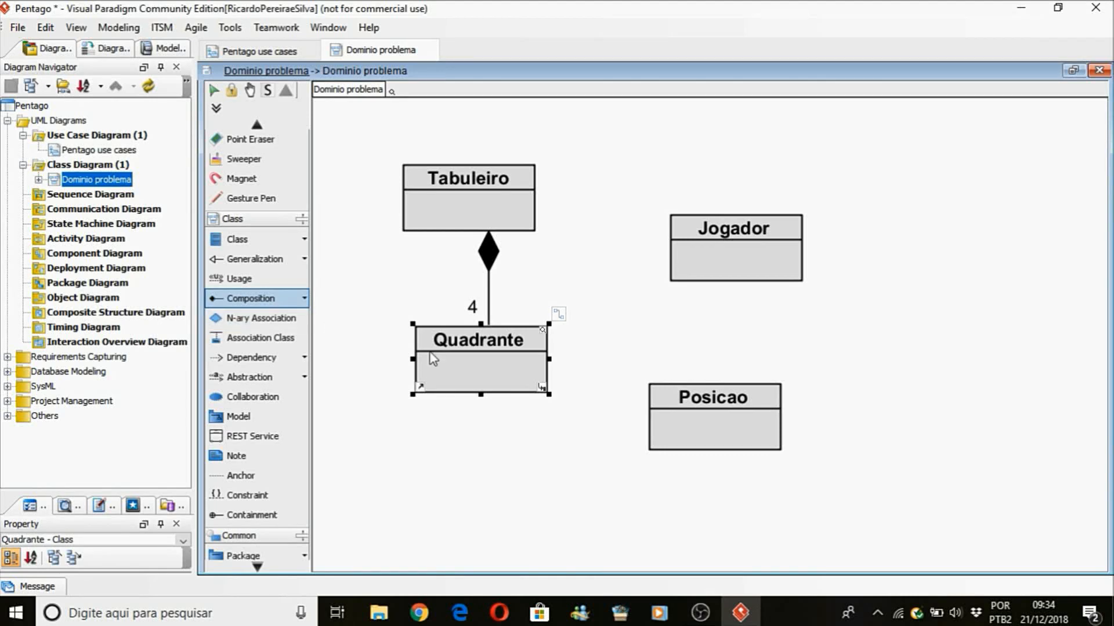
left_click_drag(471, 375, 748, 481)
left_click(578, 501)
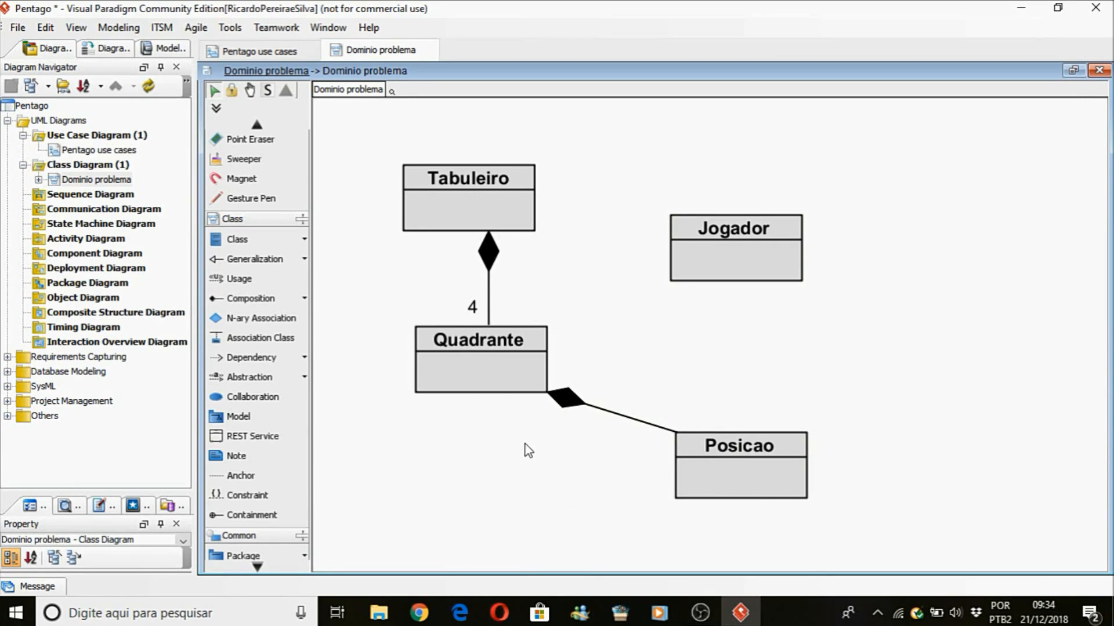
Set the multiplicity at the Posicao end of the composition to 9 and move its label closer to the class.
right_click(660, 428)
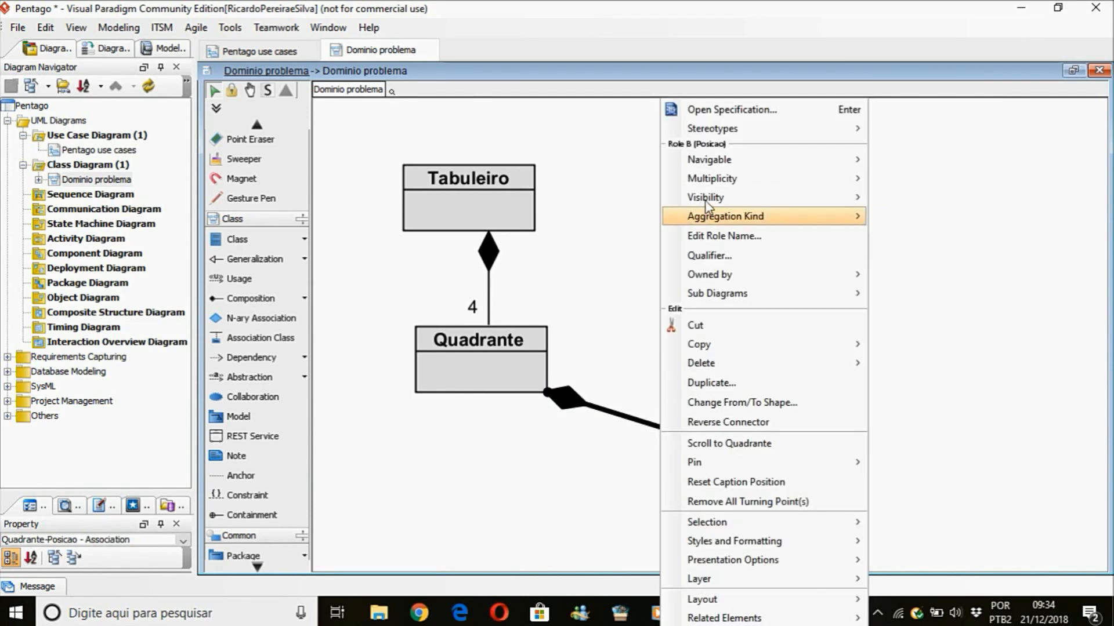
mouse_move(718, 179)
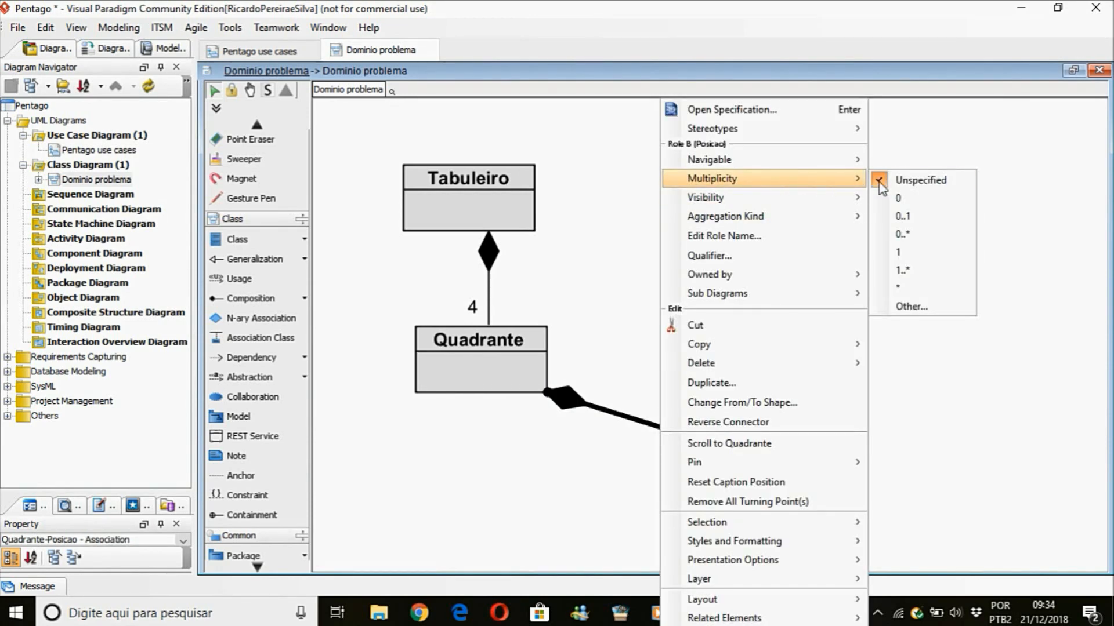
left_click(909, 305)
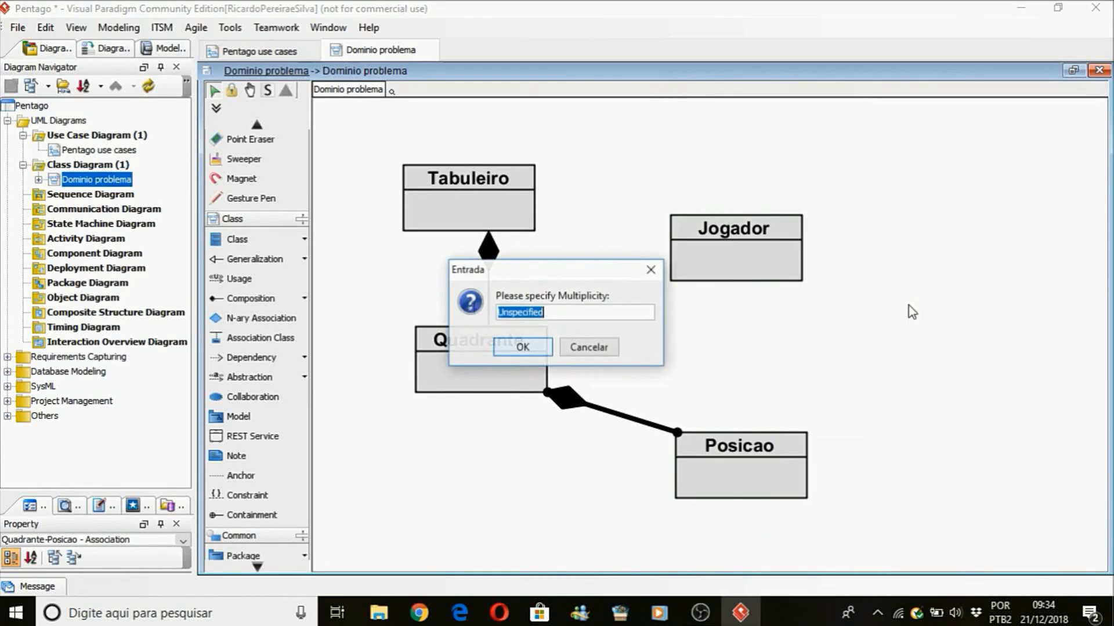
type("9")
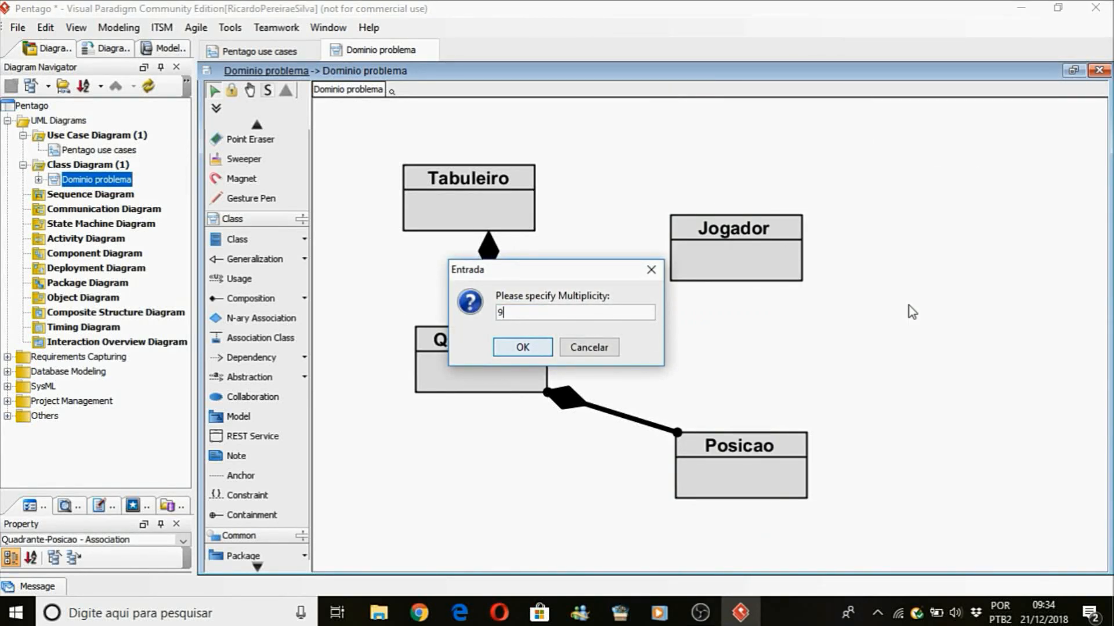
left_click(545, 352)
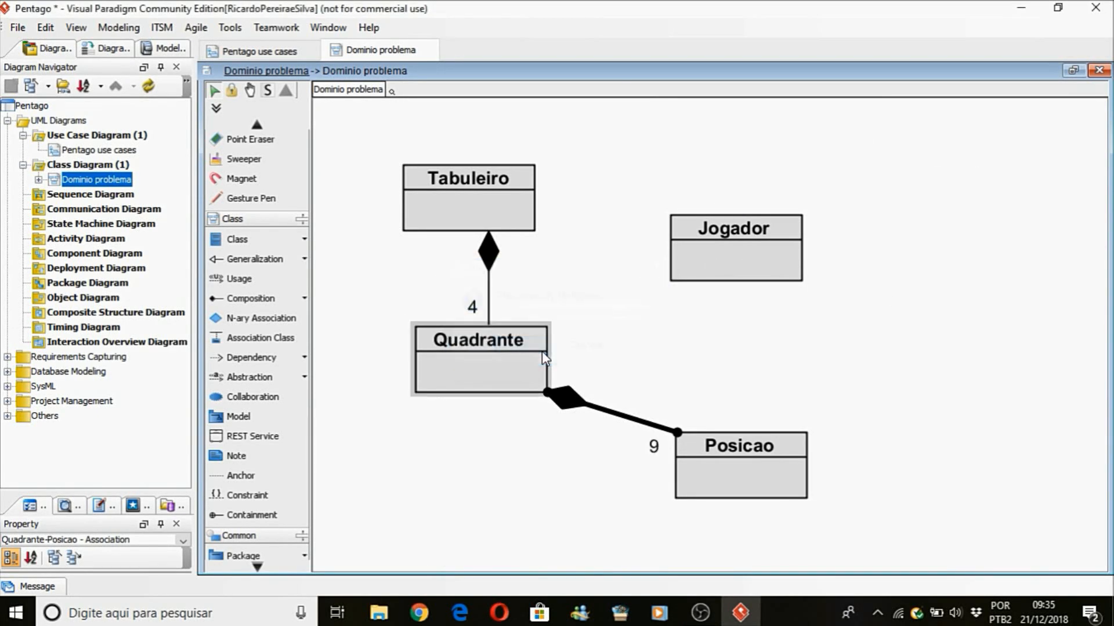
left_click_drag(652, 445, 660, 448)
Align the Jogador class horizontally with Tabuleiro and draw a plain association from Jogador to Tabuleiro.
left_click_drag(733, 259, 739, 211)
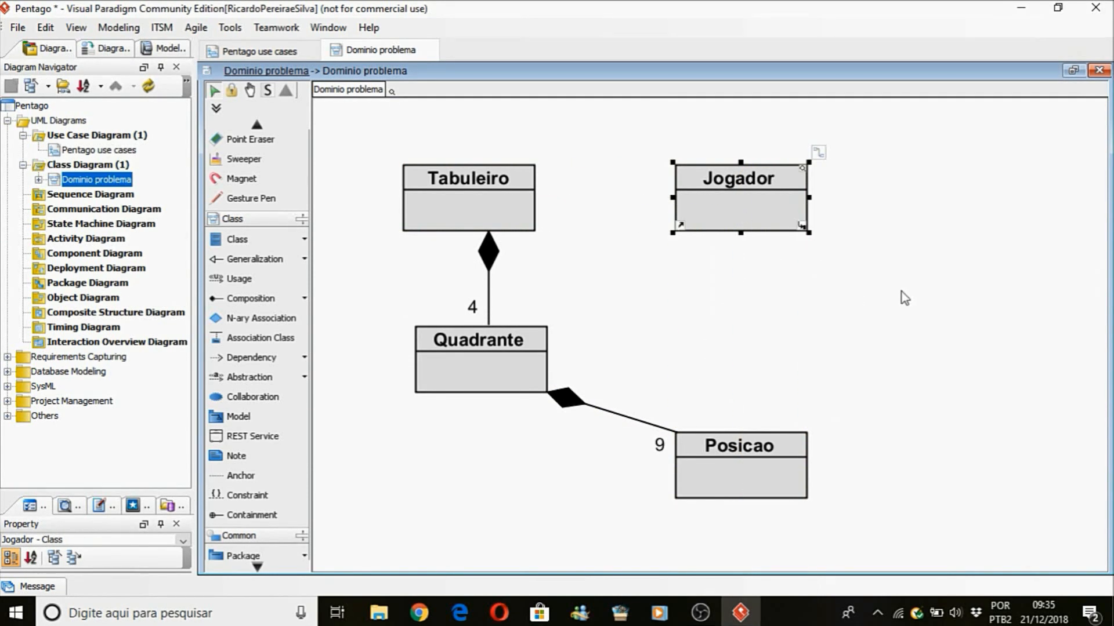
left_click_drag(818, 152, 515, 210)
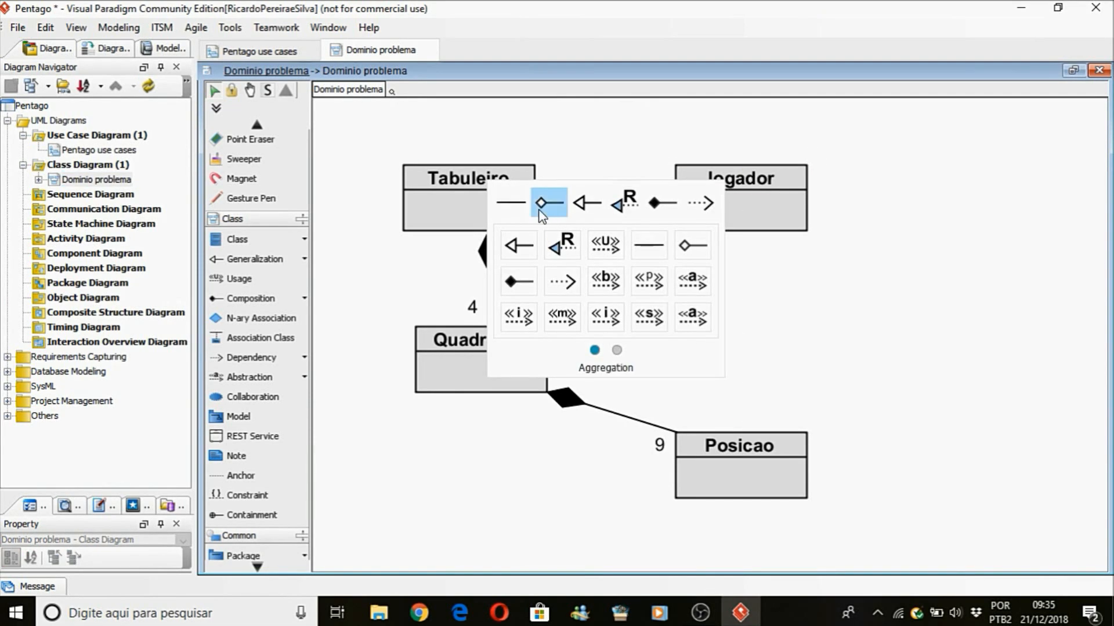
left_click(513, 207)
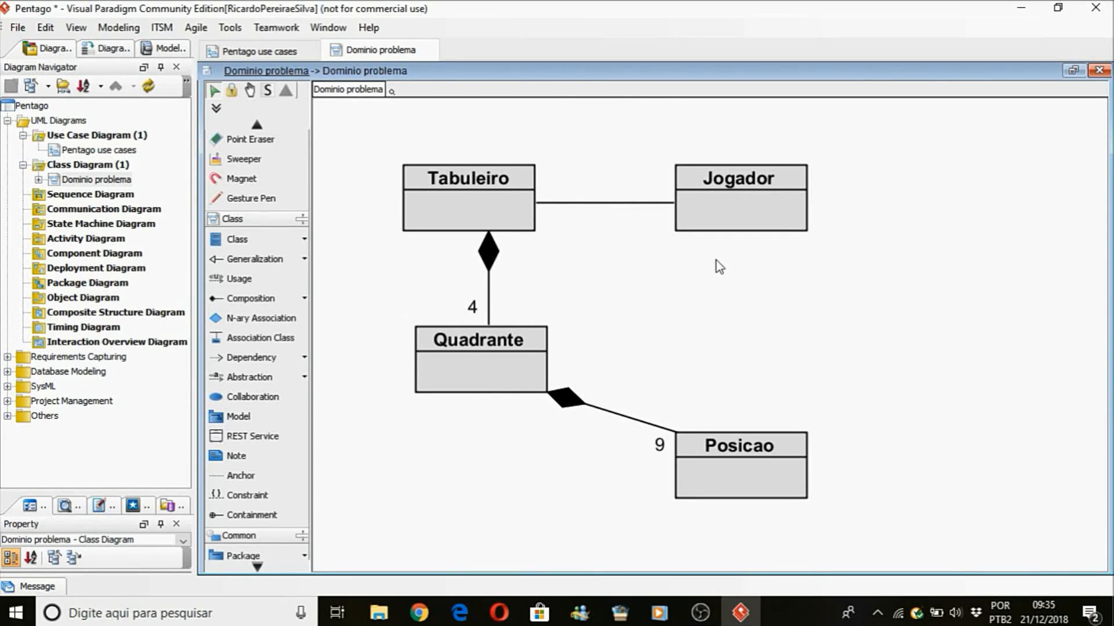
Set the multiplicity at the Jogador end of the association with Tabuleiro to 2.
left_click(652, 203)
right_click(654, 207)
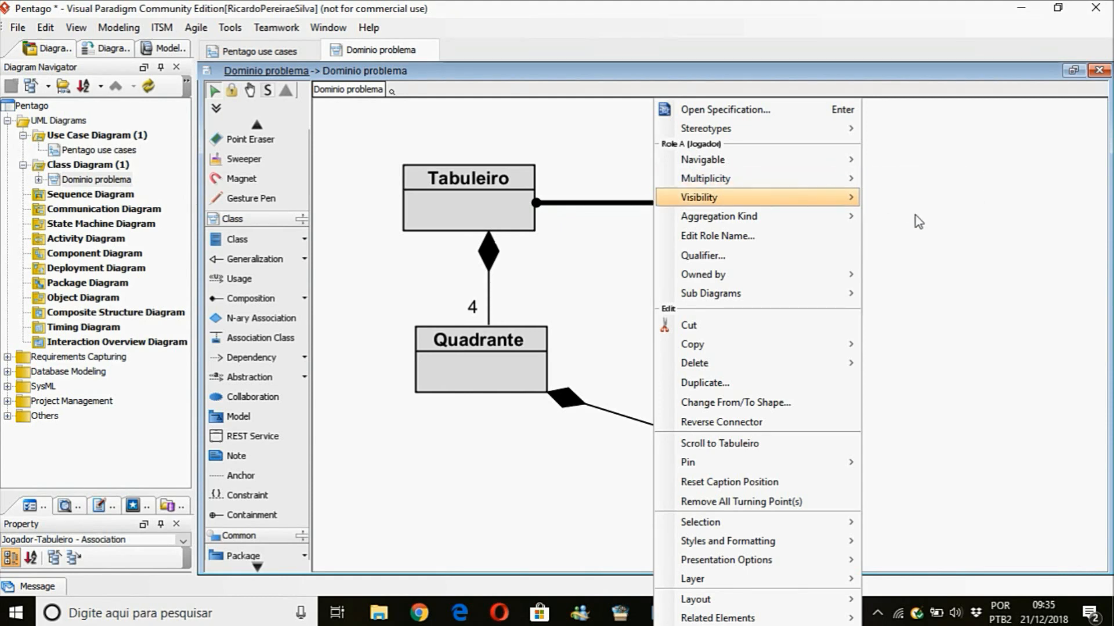
mouse_move(852, 181)
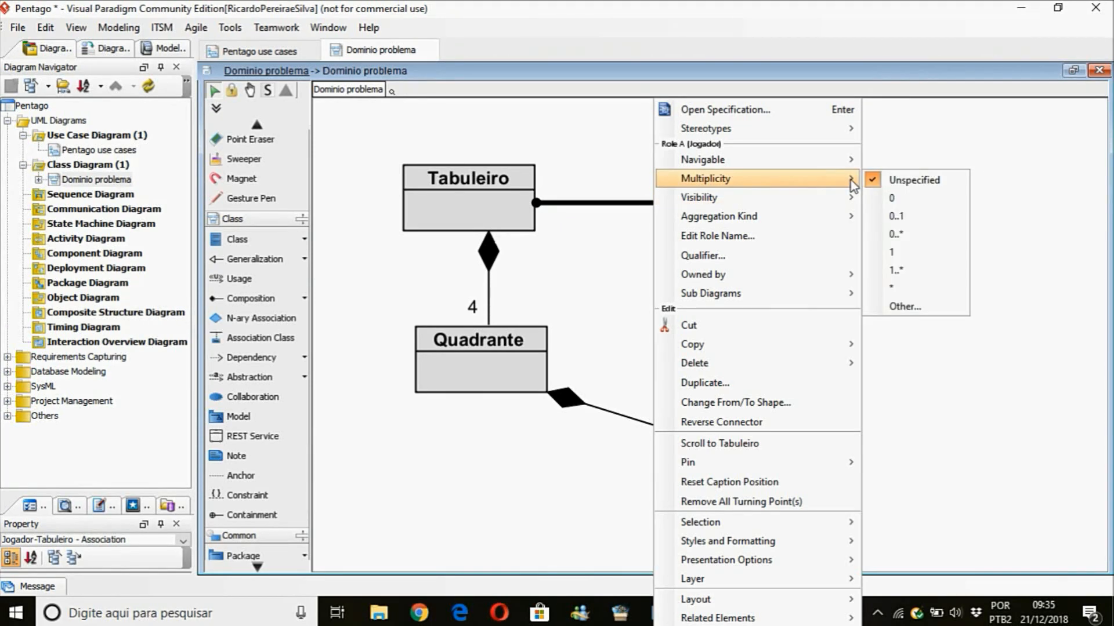
left_click(896, 307)
type("2")
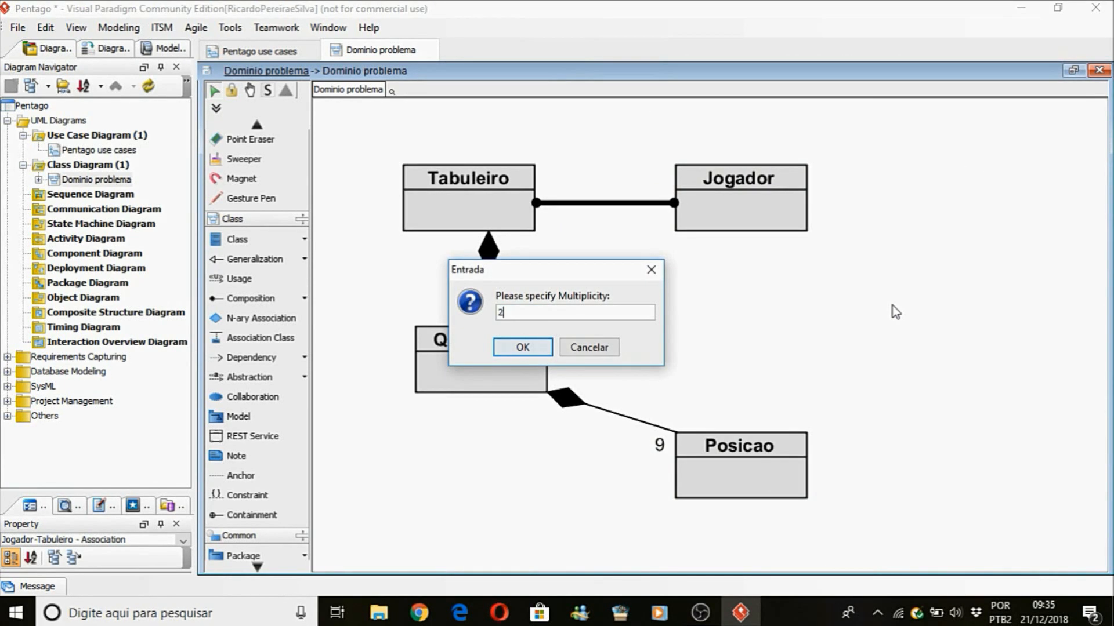
left_click(525, 348)
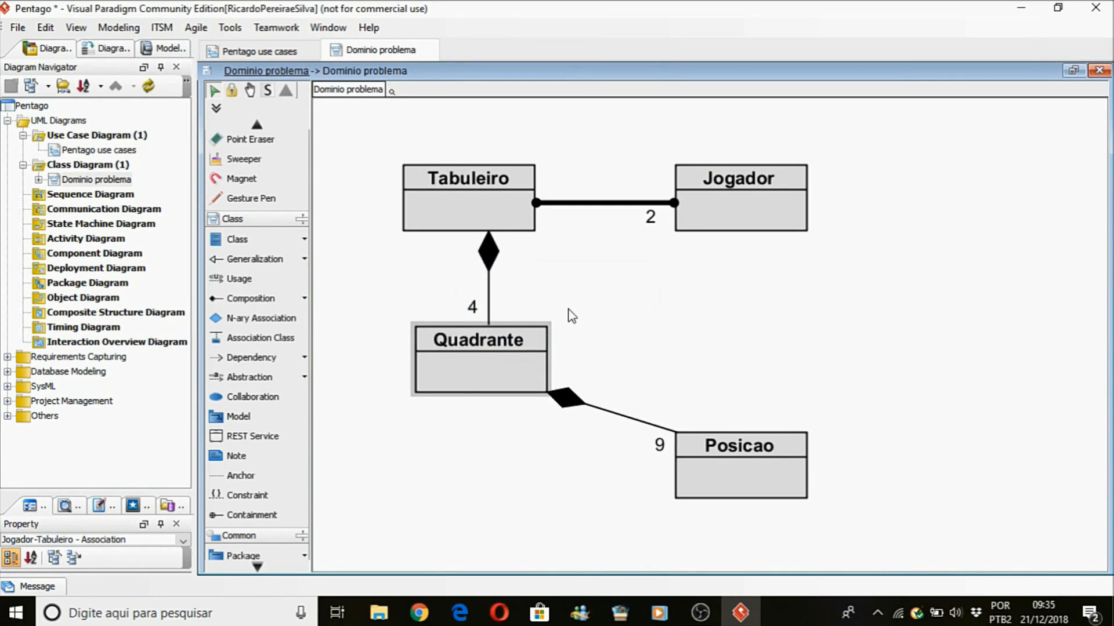
left_click(705, 281)
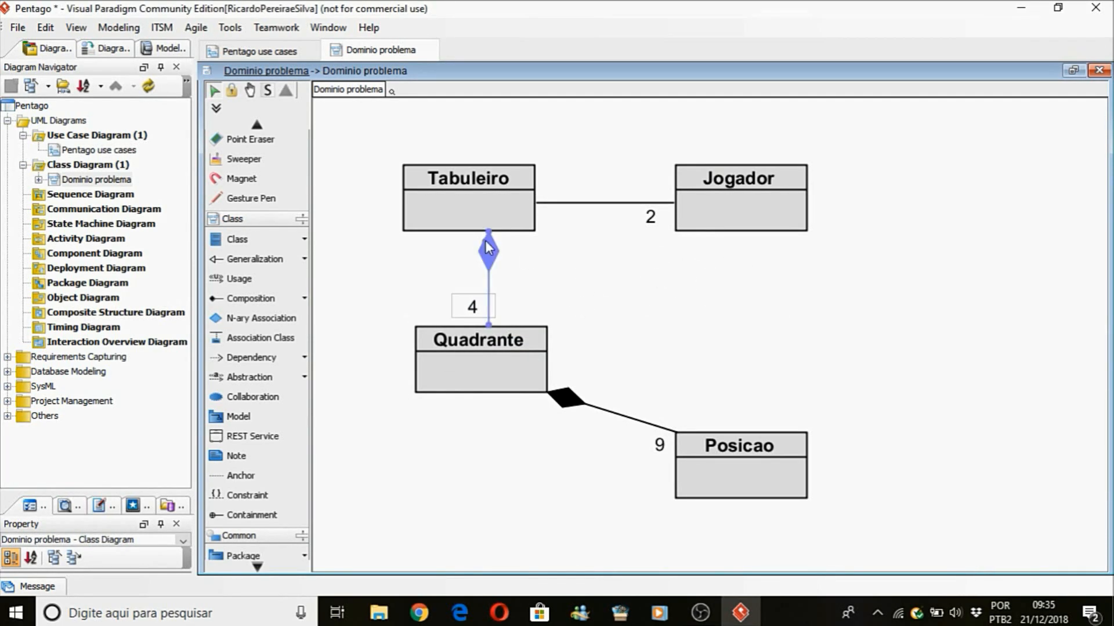
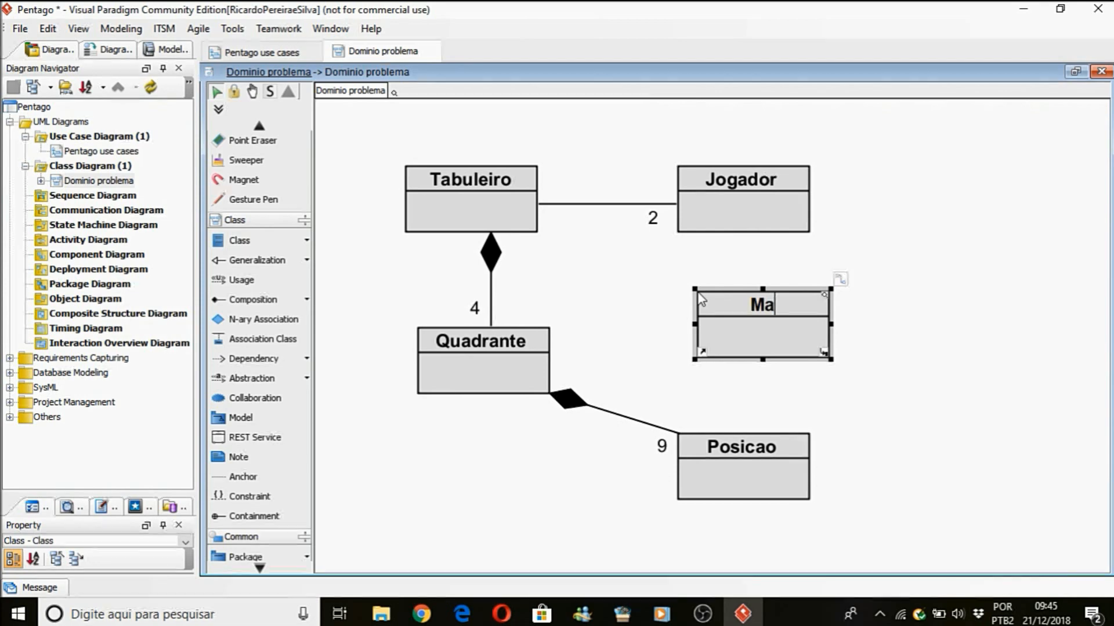
Name the new class MatrizTabuleiro and place it between Jogador and Posicao.
type("z")
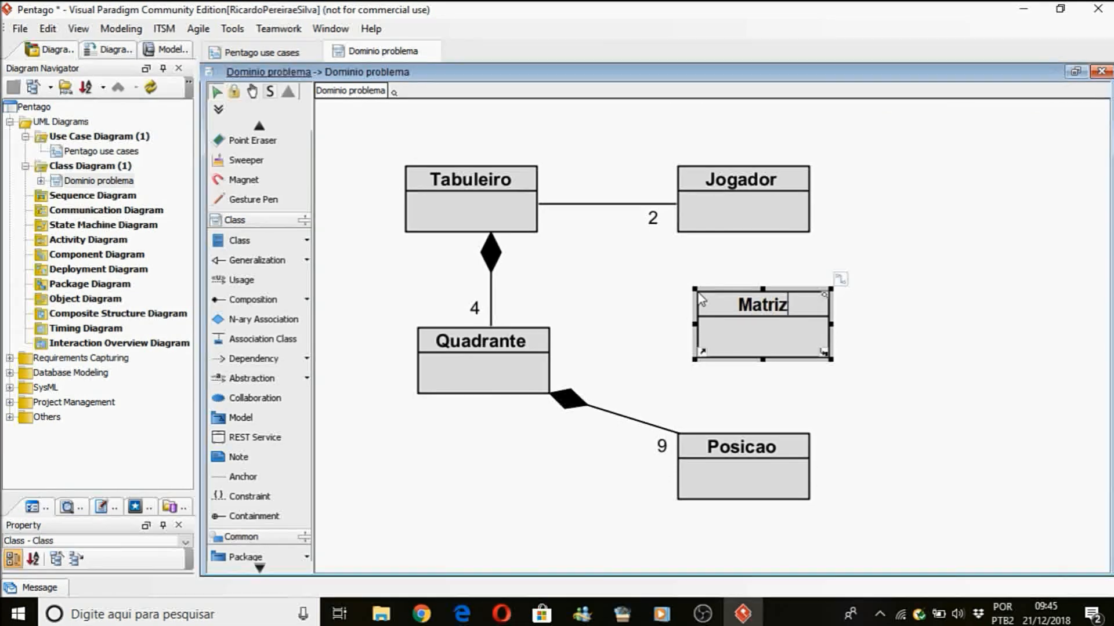
type("Tabuleiro")
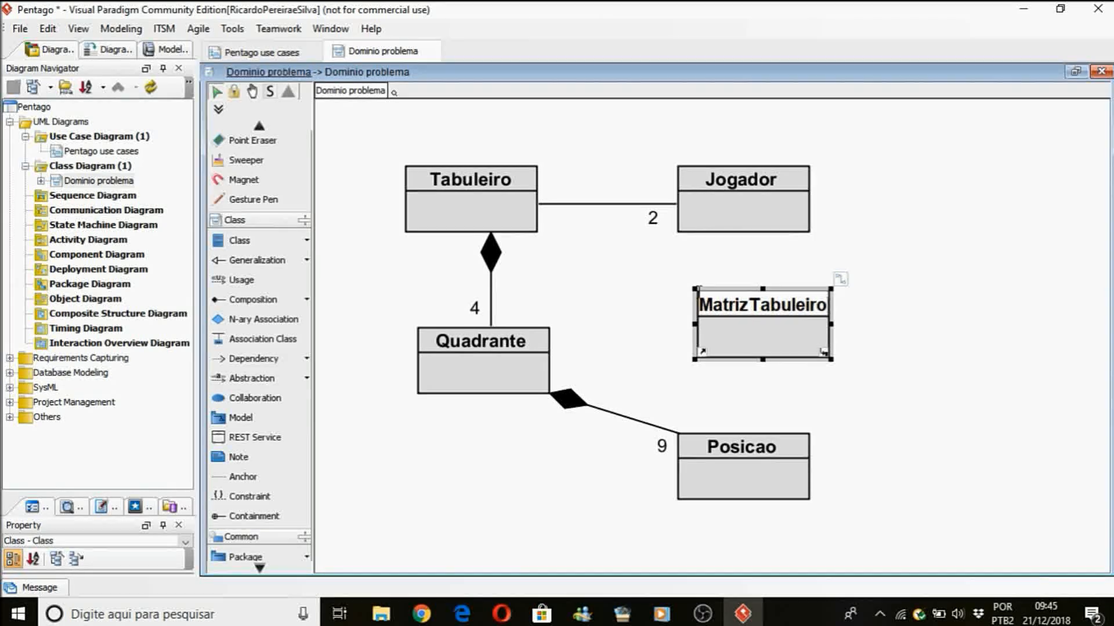
left_click(890, 351)
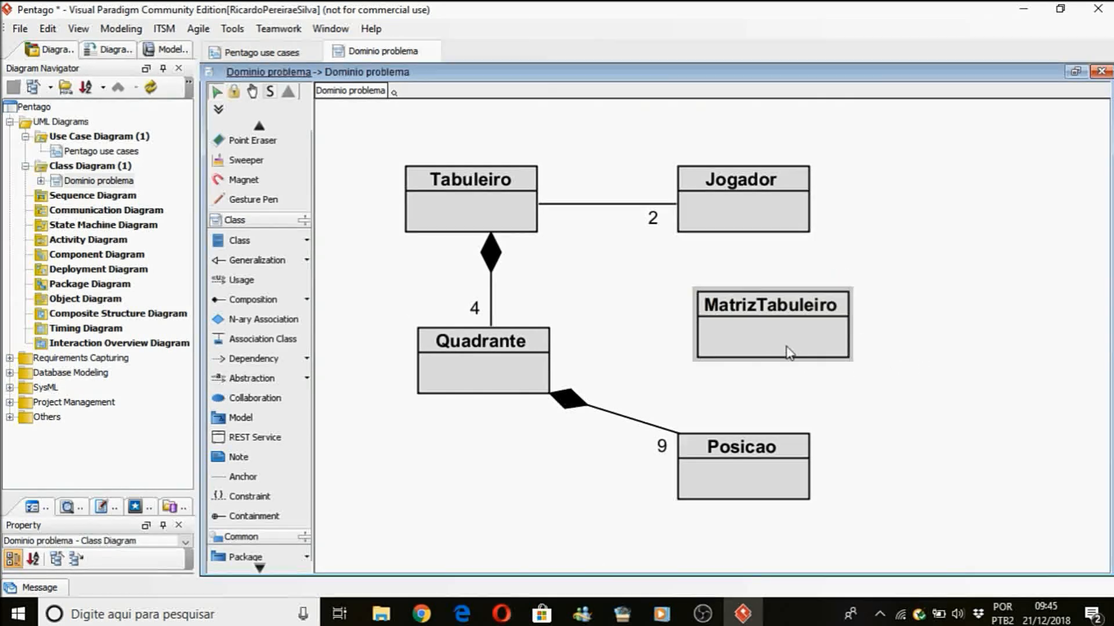
left_click_drag(787, 348, 748, 348)
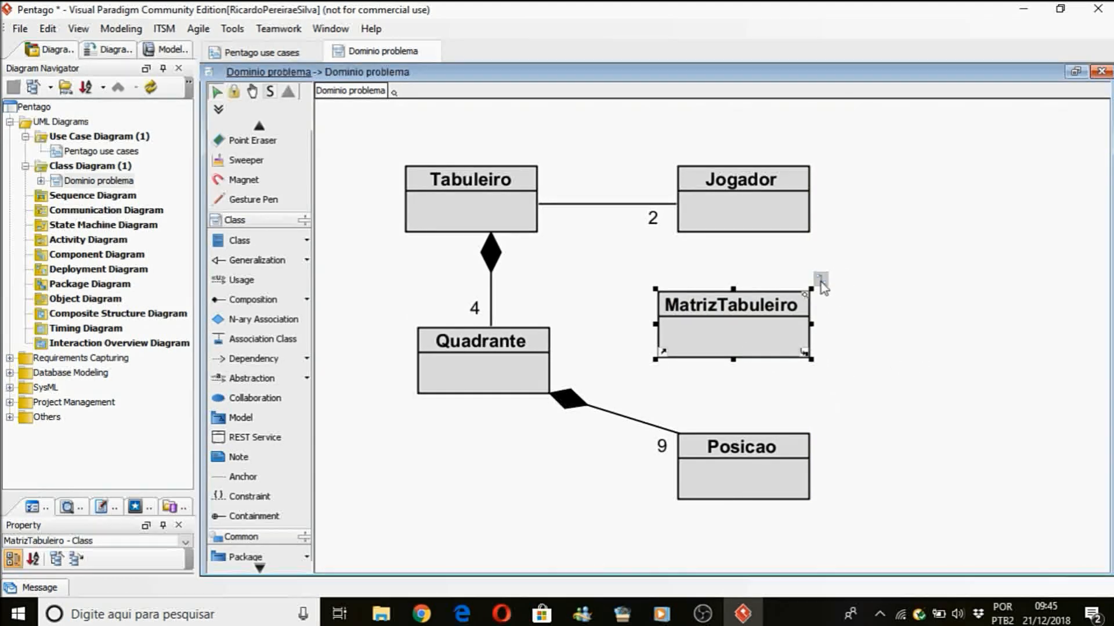
Draw a plain association from MatrizTabuleiro to Tabuleiro.
left_click(820, 282)
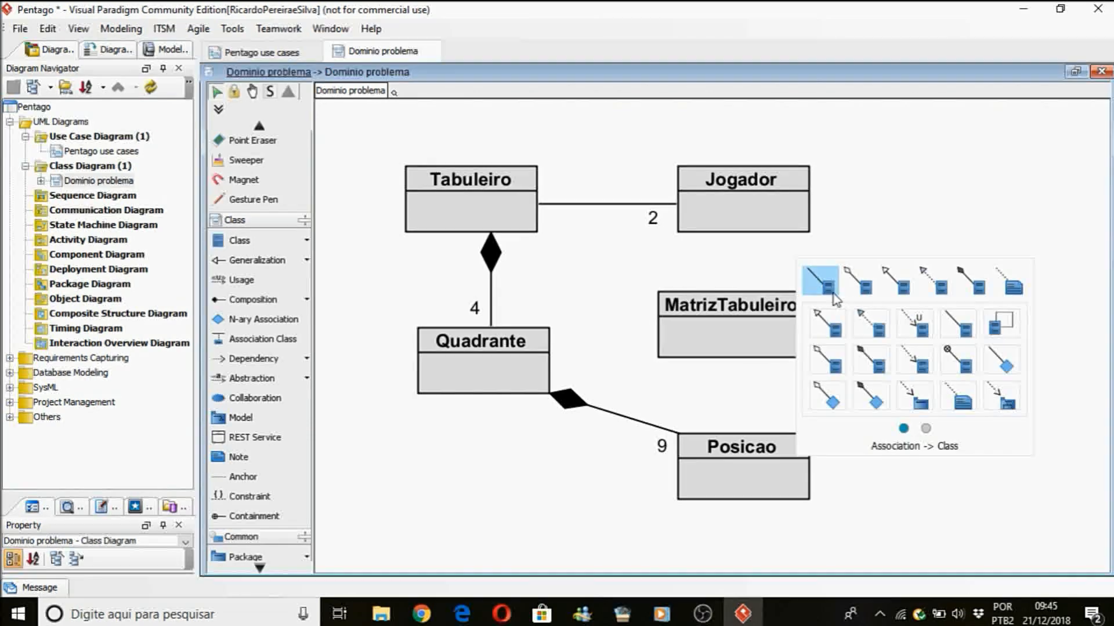
left_click(771, 336)
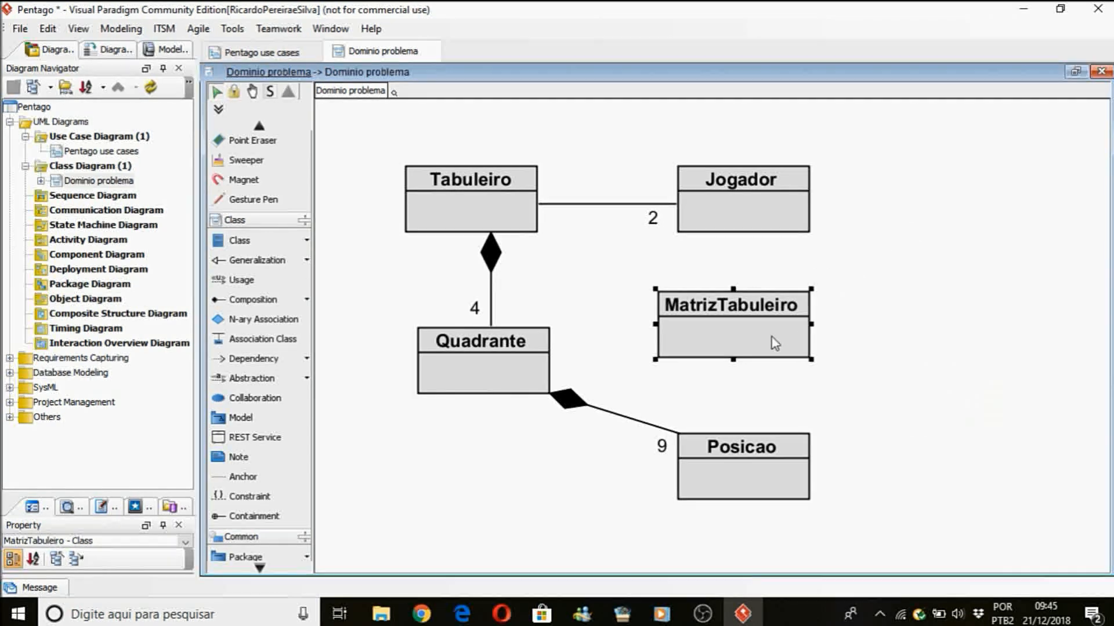
left_click_drag(820, 280, 520, 218)
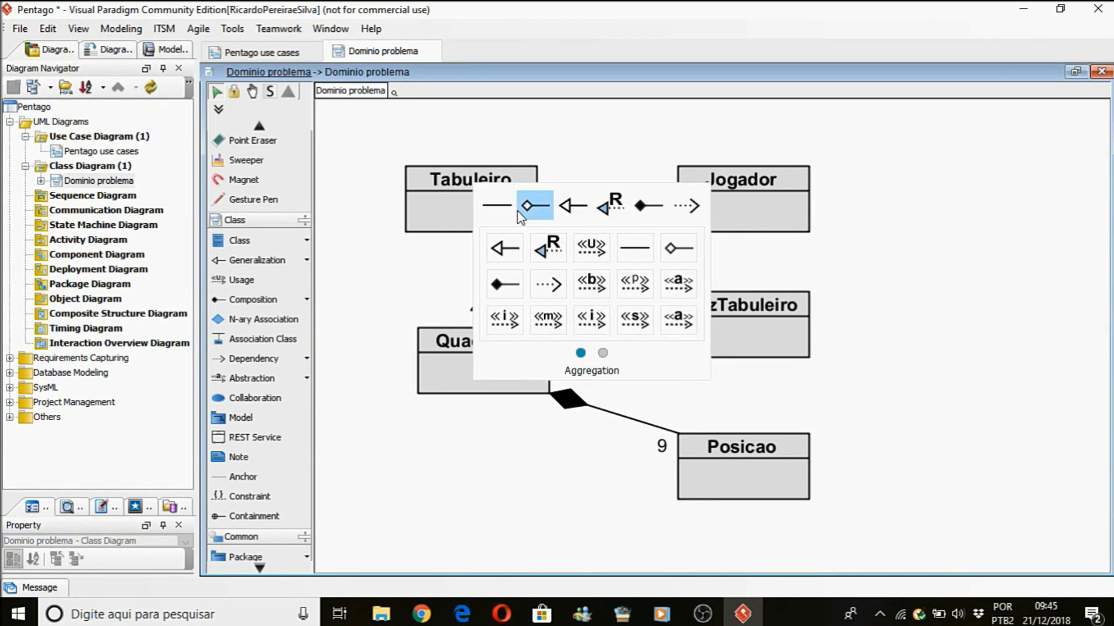
left_click(502, 207)
left_click(878, 253)
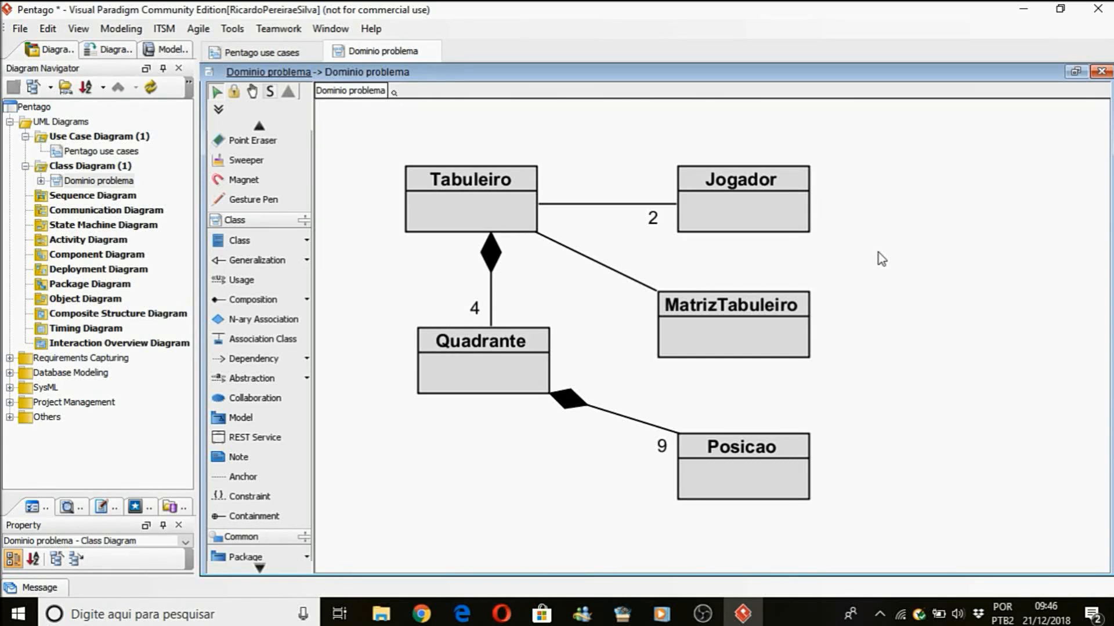
Draw an aggregation from MatrizTabuleiro to Posicao, with MatrizTabuleiro as the whole.
left_click(305, 299)
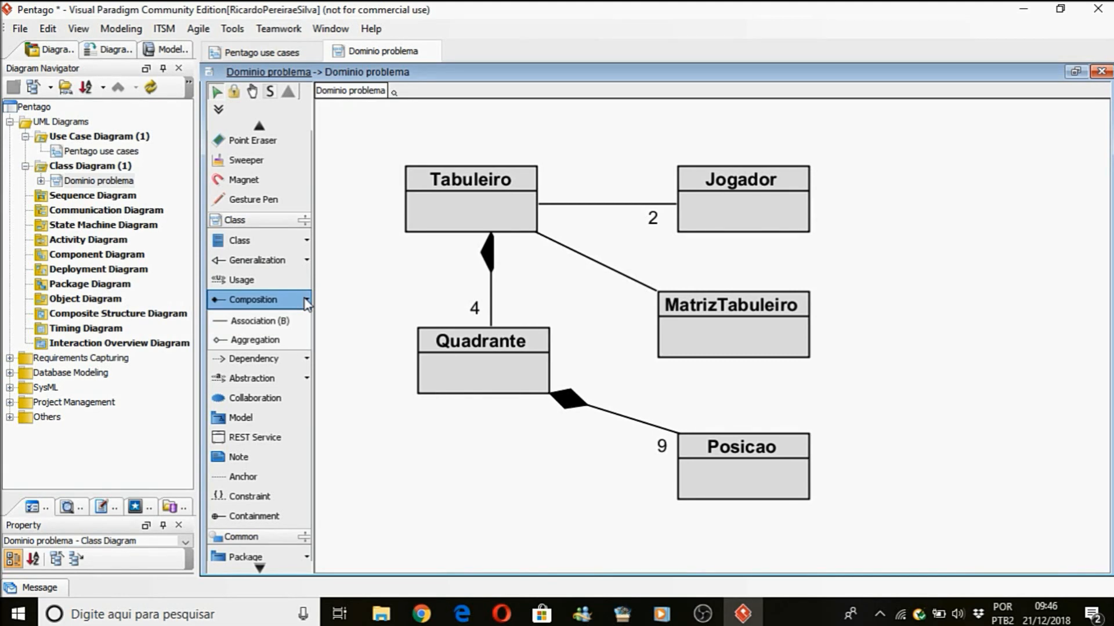
left_click(247, 341)
left_click_drag(732, 328, 727, 462)
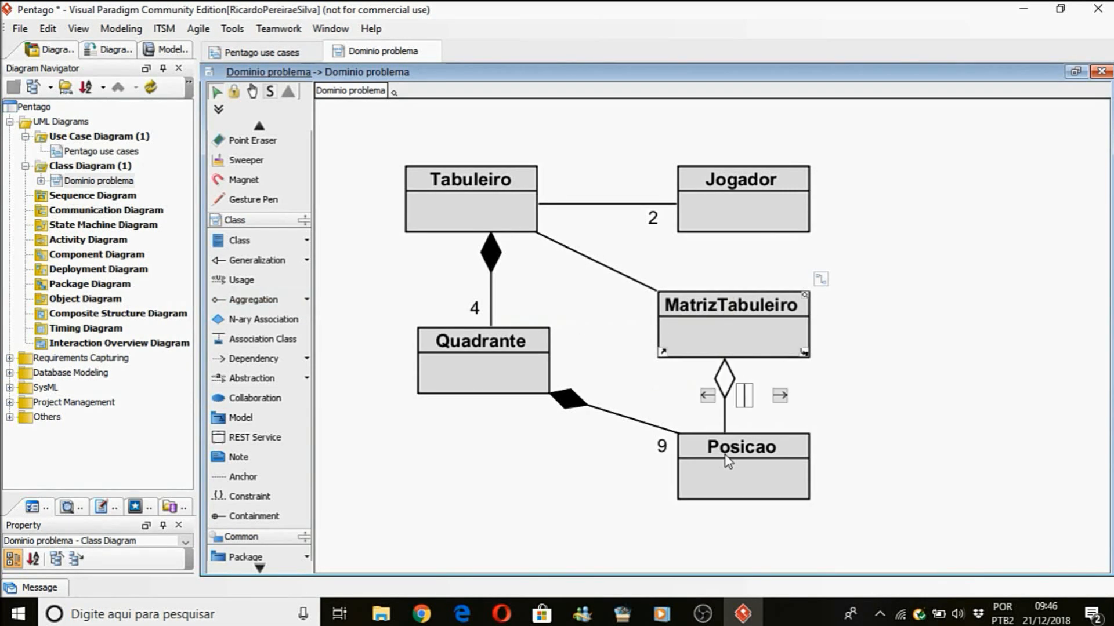
left_click(918, 396)
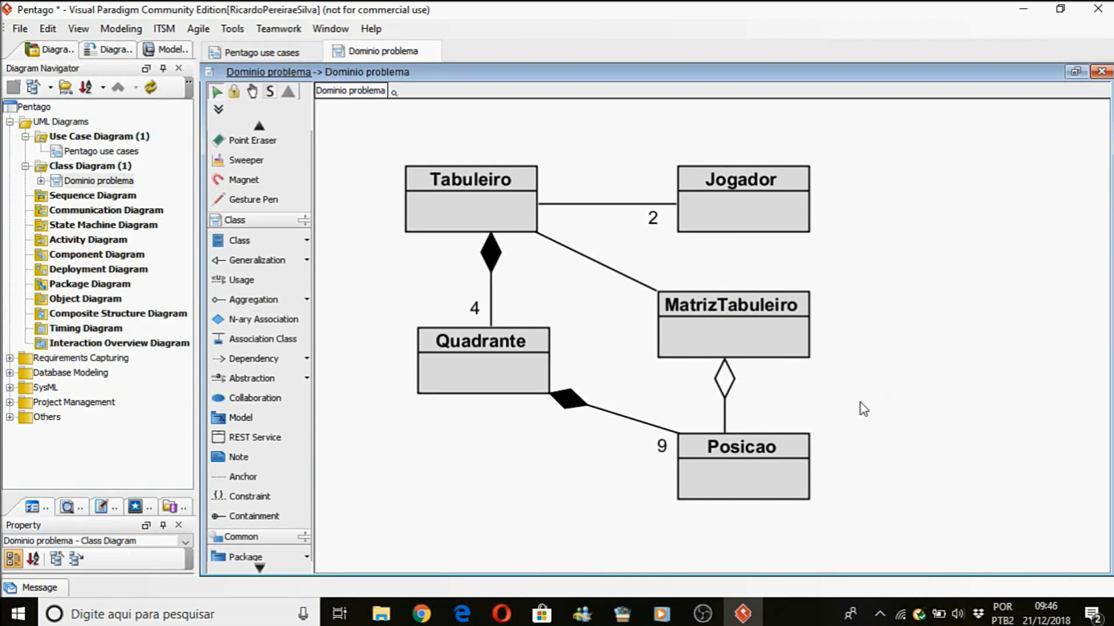
Set the multiplicity at the Posicao end of the MatrizTabuleiro aggregation to 36 and move its label to the other side of the line.
right_click(727, 423)
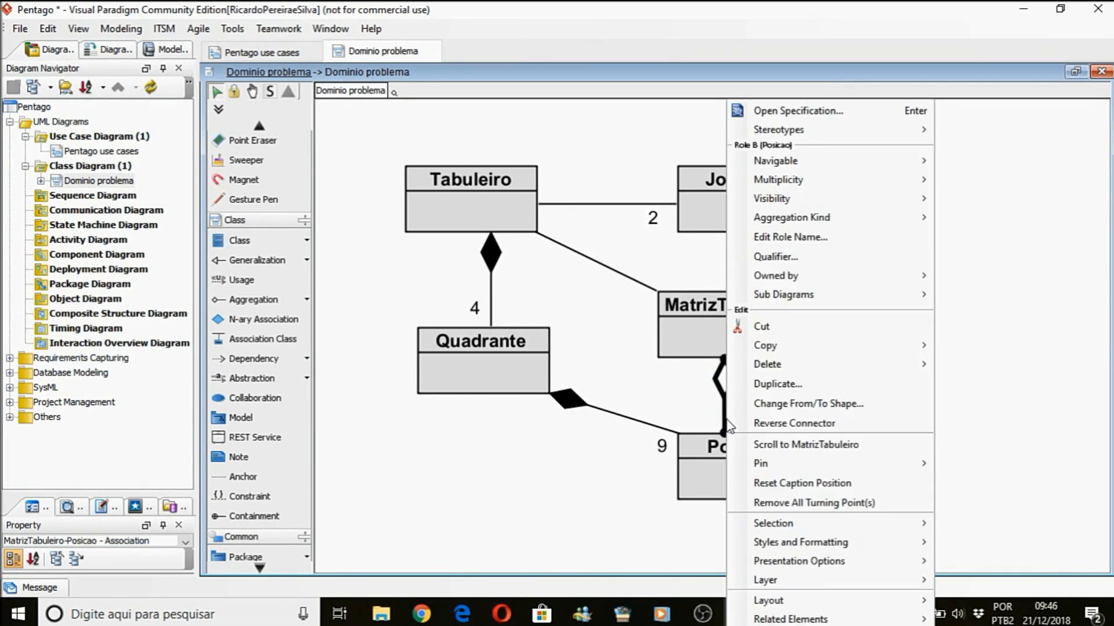
mouse_move(820, 185)
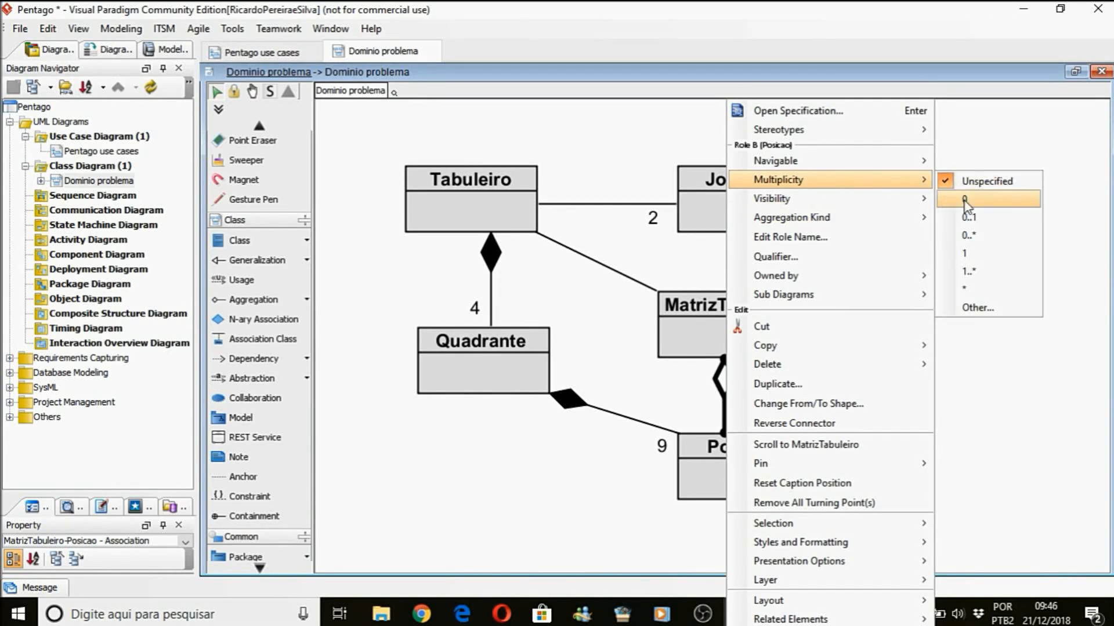
left_click(972, 311)
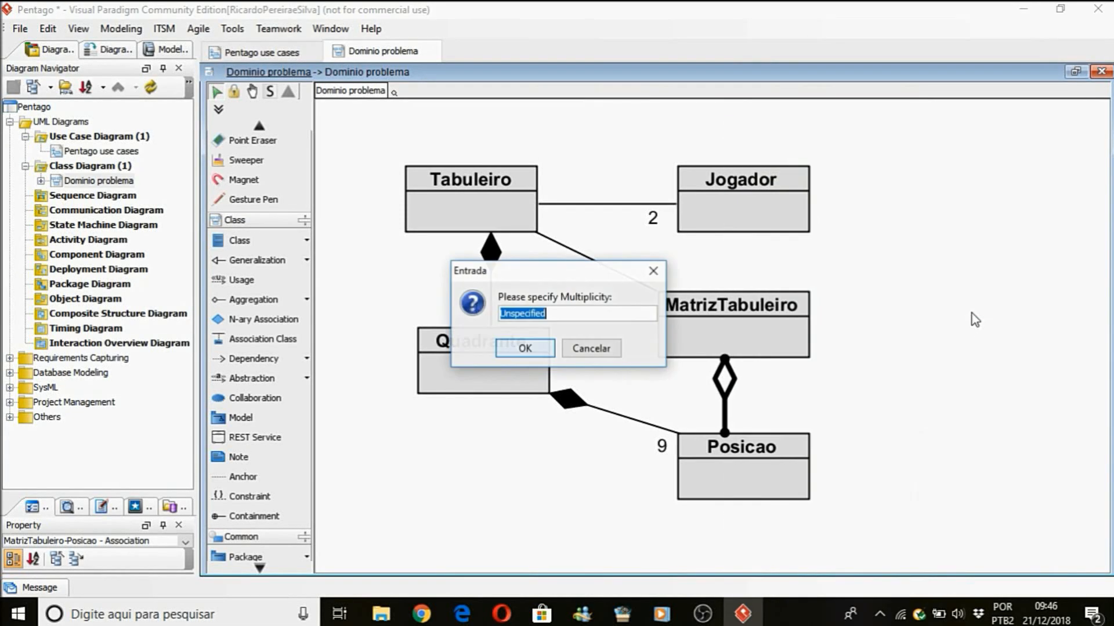
type("36")
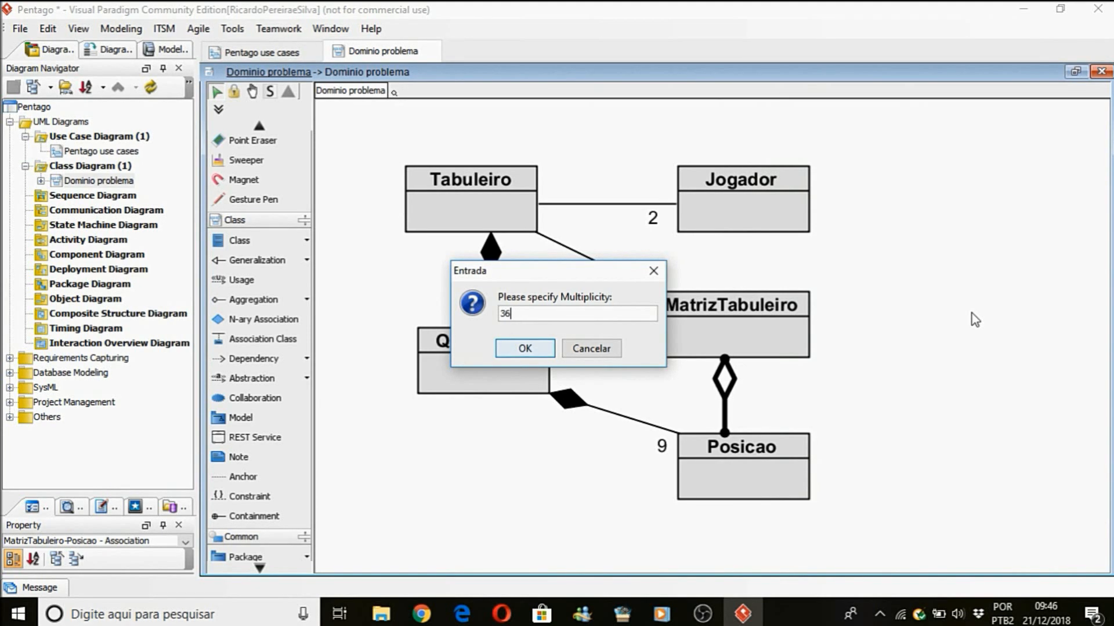
key("Return")
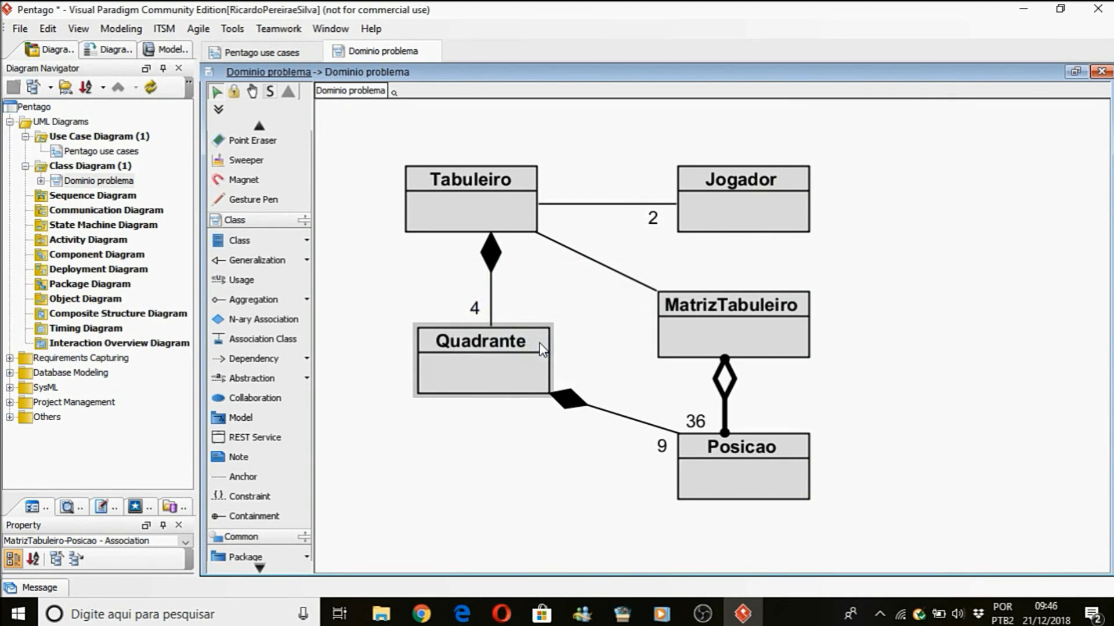
left_click_drag(696, 421, 741, 420)
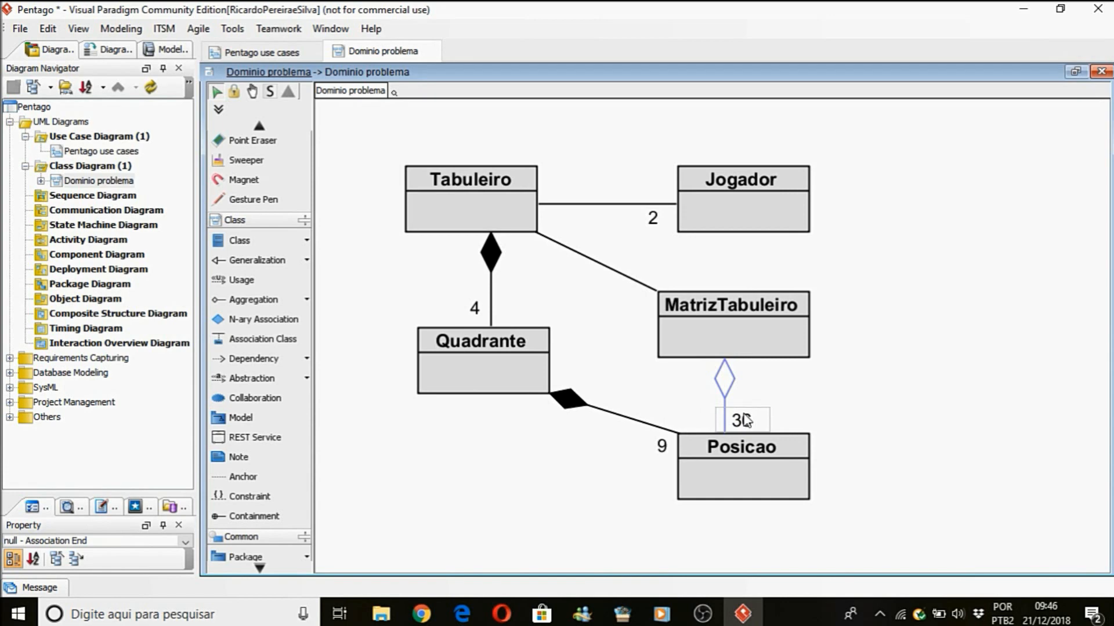
left_click(877, 395)
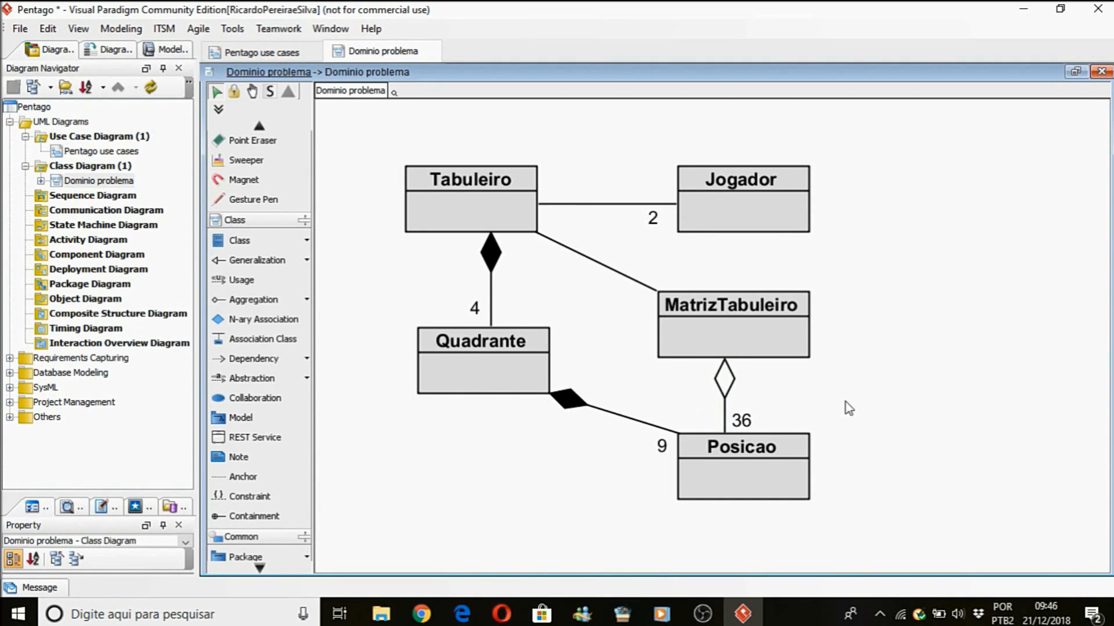
Delete the composition between Quadrante and Posicao.
left_click(602, 416)
left_click(602, 415)
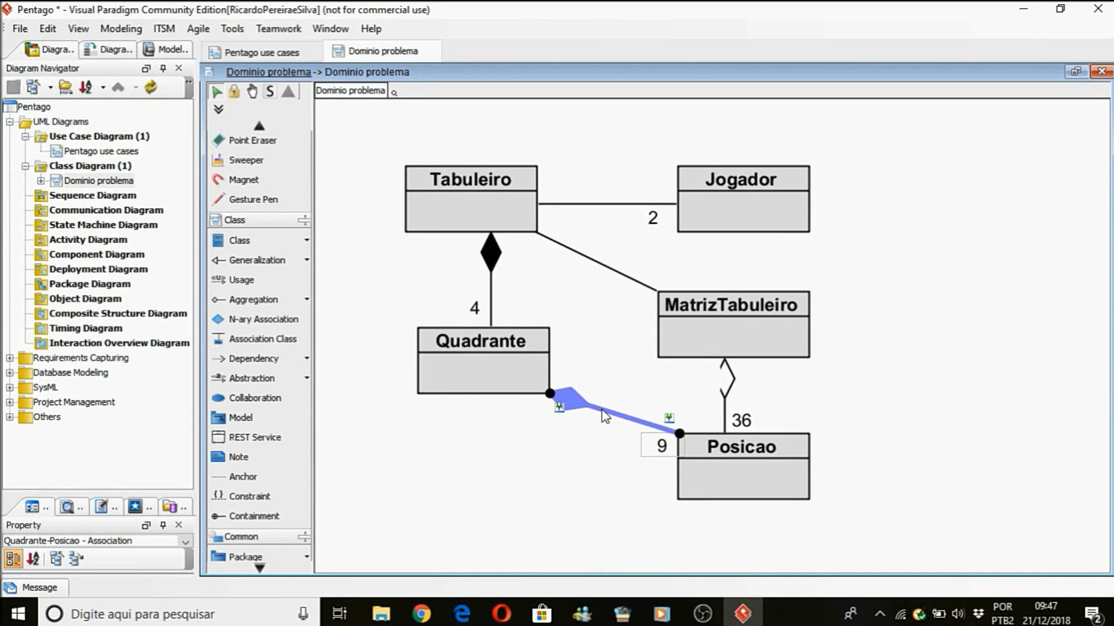
key("Delete")
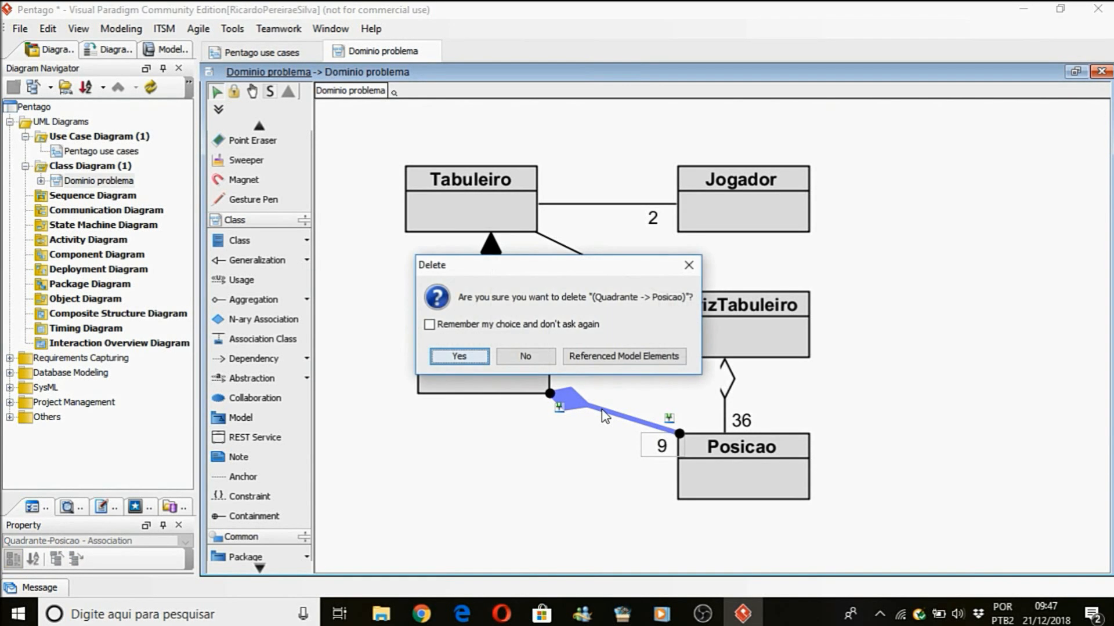
left_click(459, 363)
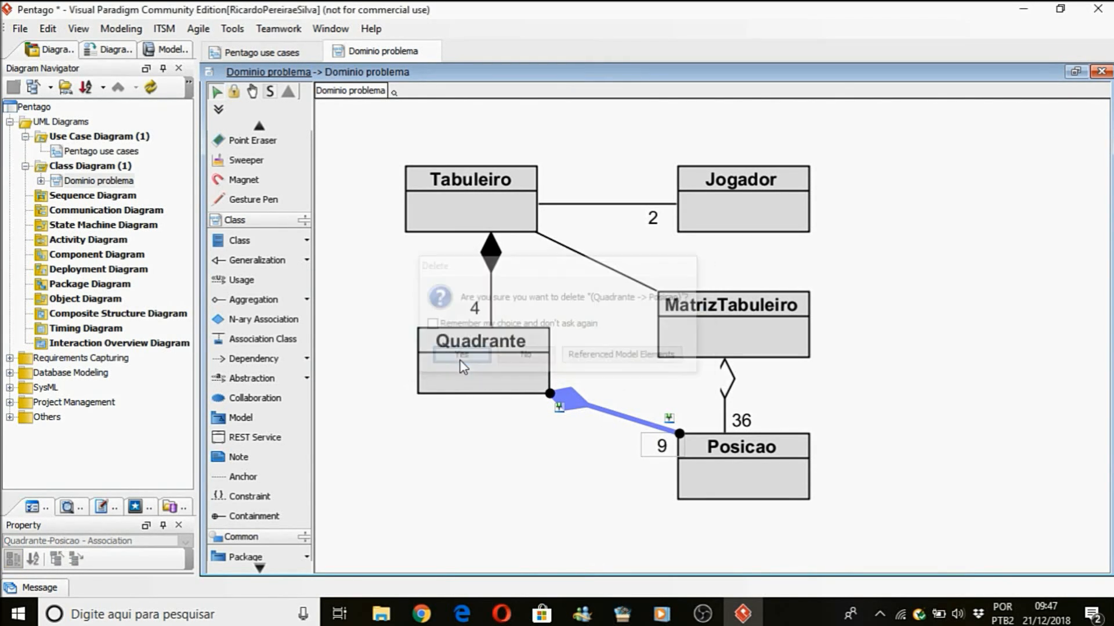
left_click(535, 361)
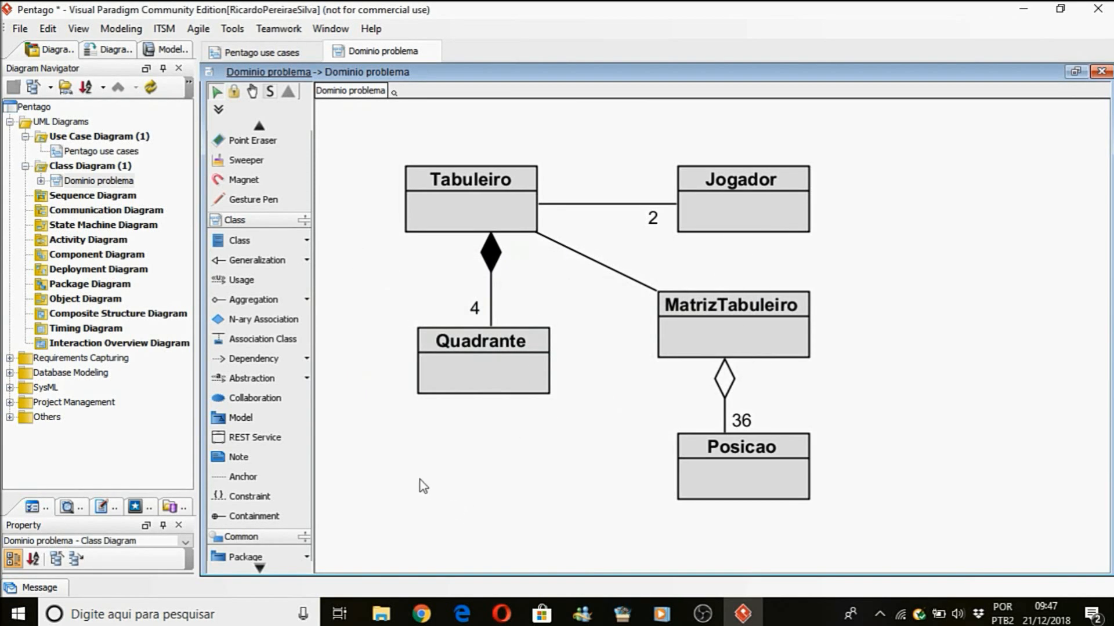
Draw an aggregation from Quadrante to Posicao, with Quadrante as the whole.
left_click(273, 301)
mouse_move(497, 380)
left_mouse_down()
mouse_move(671, 507)
mouse_move(698, 461)
left_mouse_up()
left_click(665, 430)
Set the multiplicity at the Posicao end of the Quadrante aggregation to 9.
right_click(664, 432)
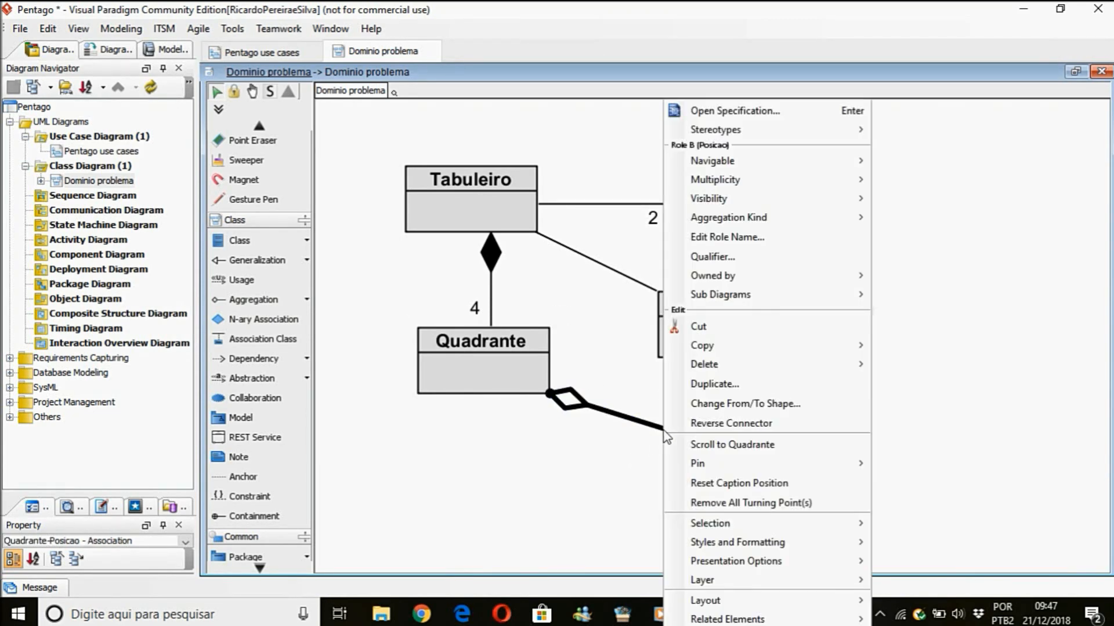
mouse_move(763, 186)
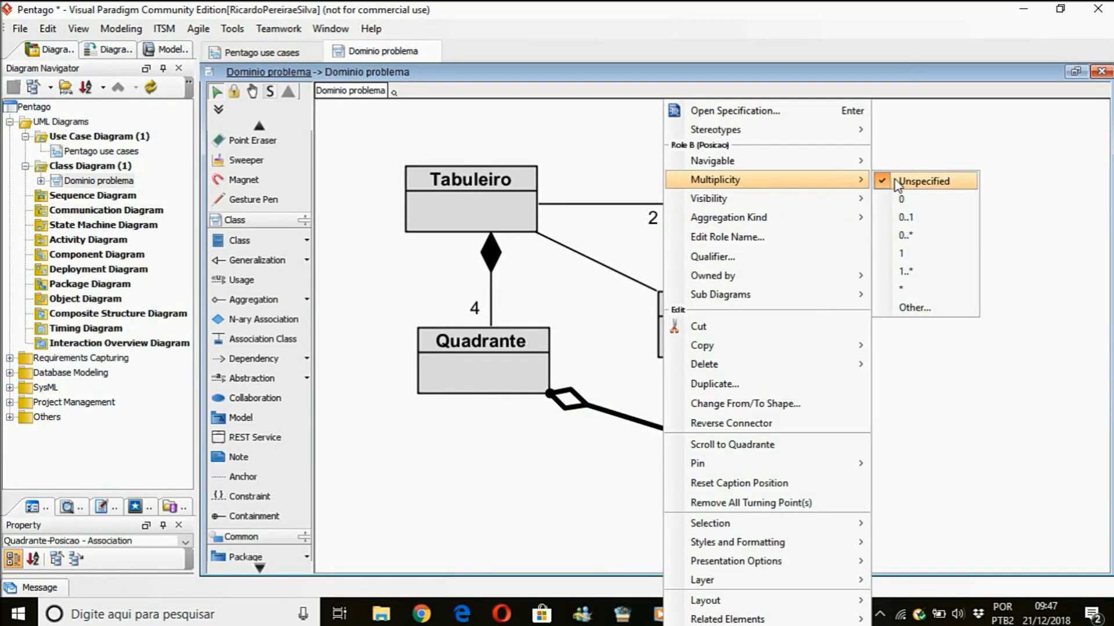
left_click(921, 306)
type("9")
left_click(516, 349)
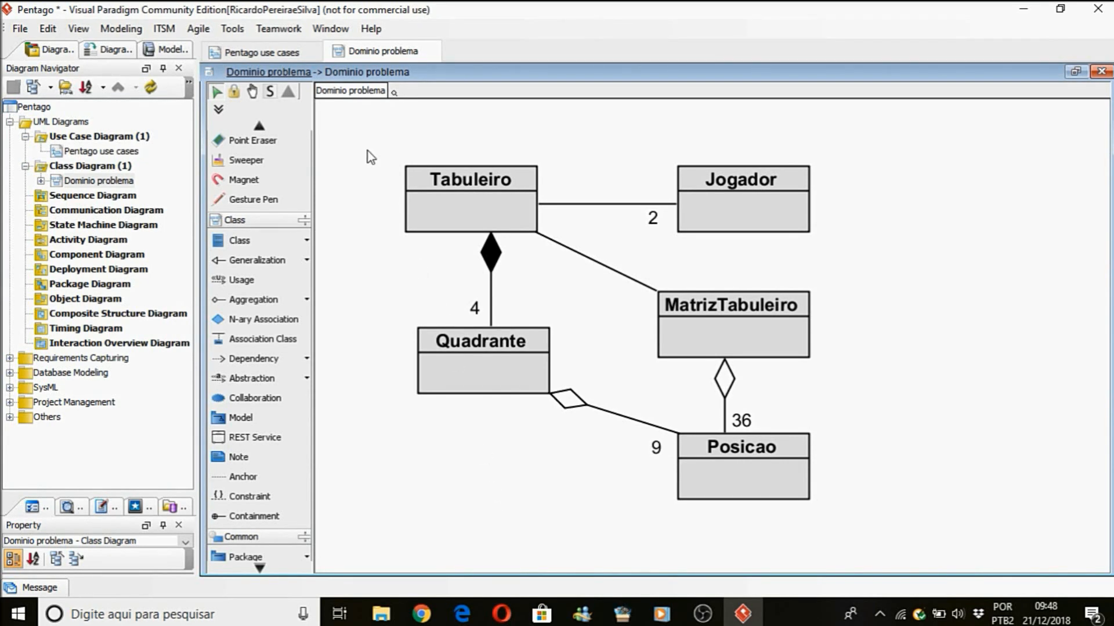
Move Tabuleiro and Jogador together below Quadrante and Posicao, freeing space above the remaining classes.
left_click_drag(356, 137, 889, 277)
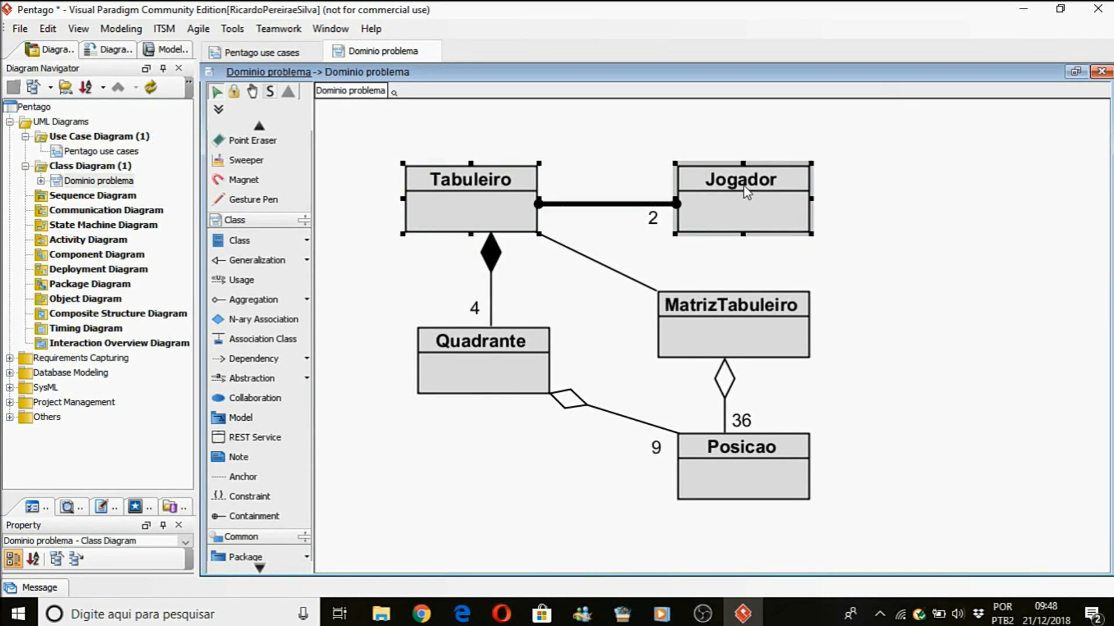
left_click_drag(748, 212, 739, 266)
left_click_drag(1103, 385, 1103, 285)
left_click_drag(734, 489, 737, 452)
left_click_drag(1105, 402, 1105, 338)
left_click(916, 341)
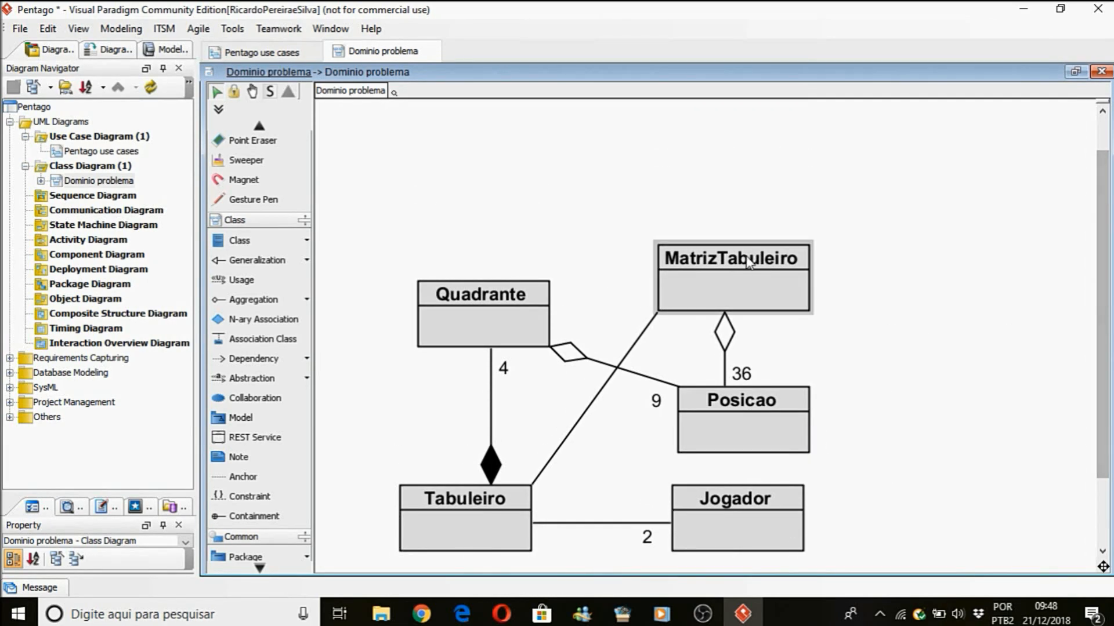
Add a class named MatrizPosicao and place it above Quadrante and MatrizTabuleiro.
left_click(241, 239)
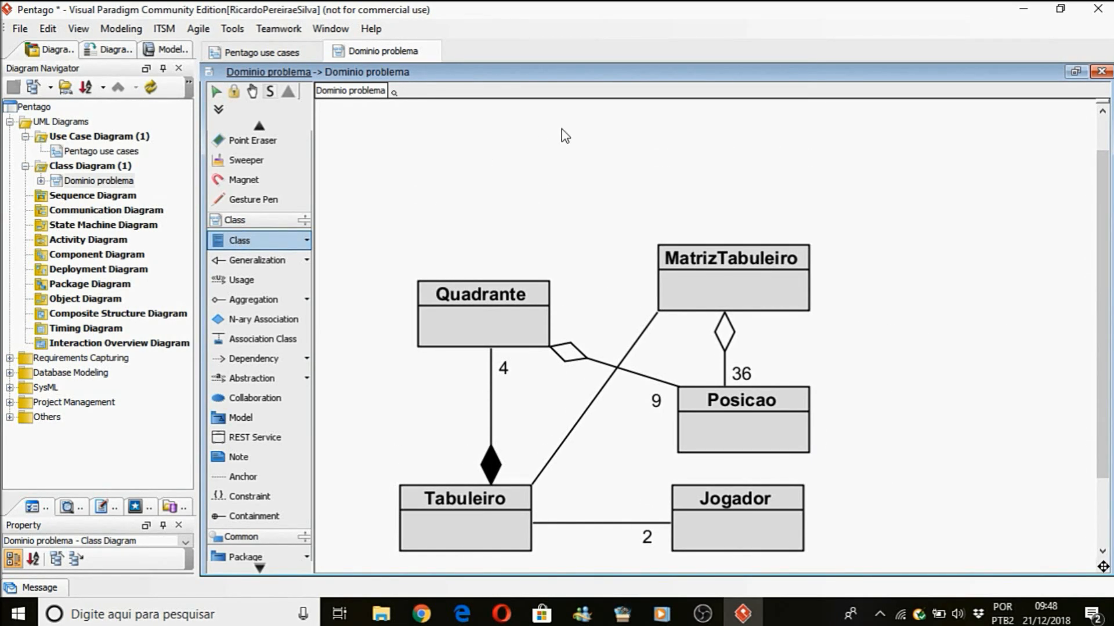
left_click(527, 144)
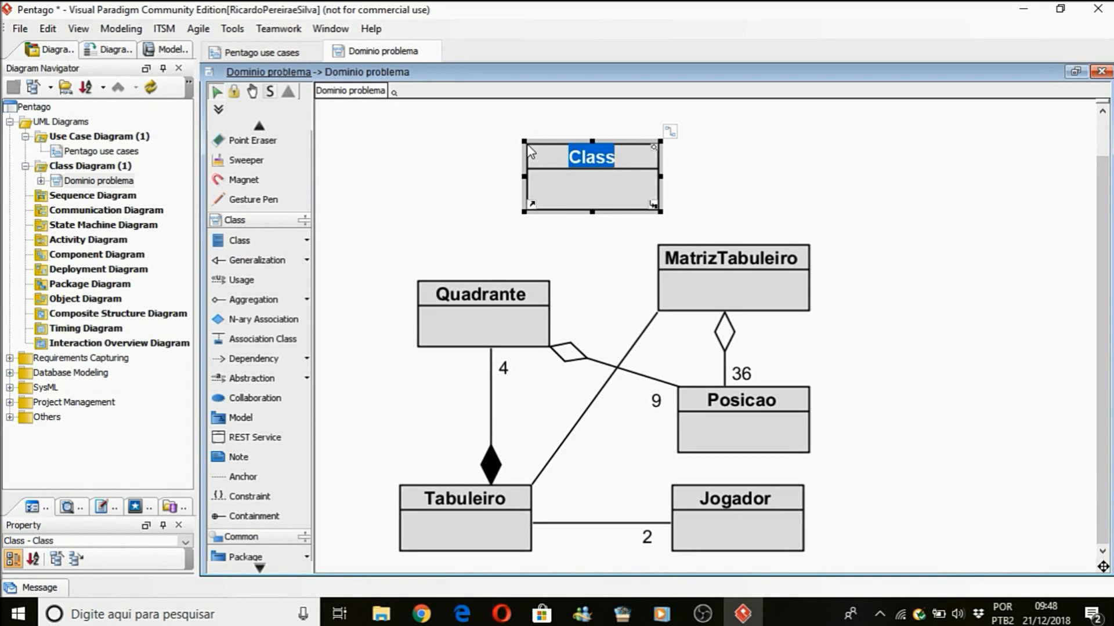
type("Matrix")
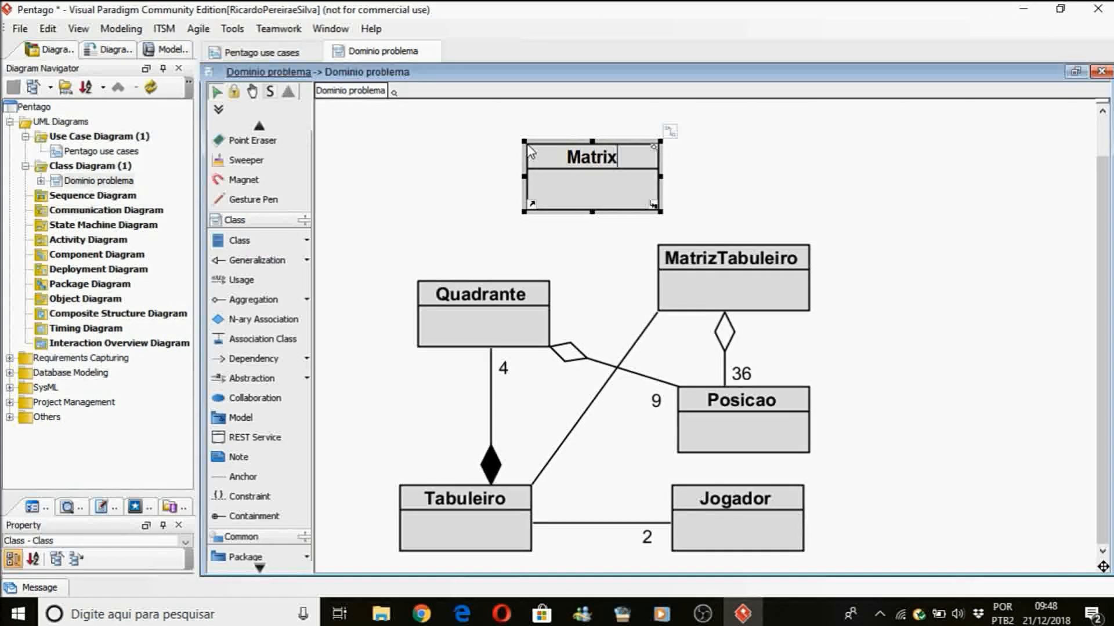
key("BackSpace")
type("zPosicao")
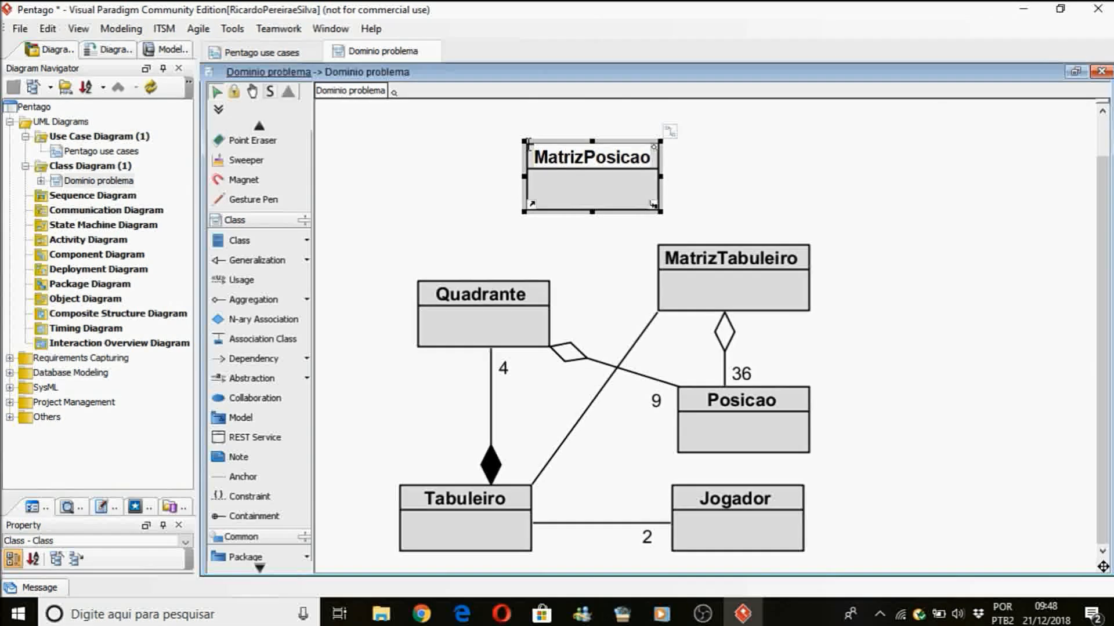
left_click(732, 156)
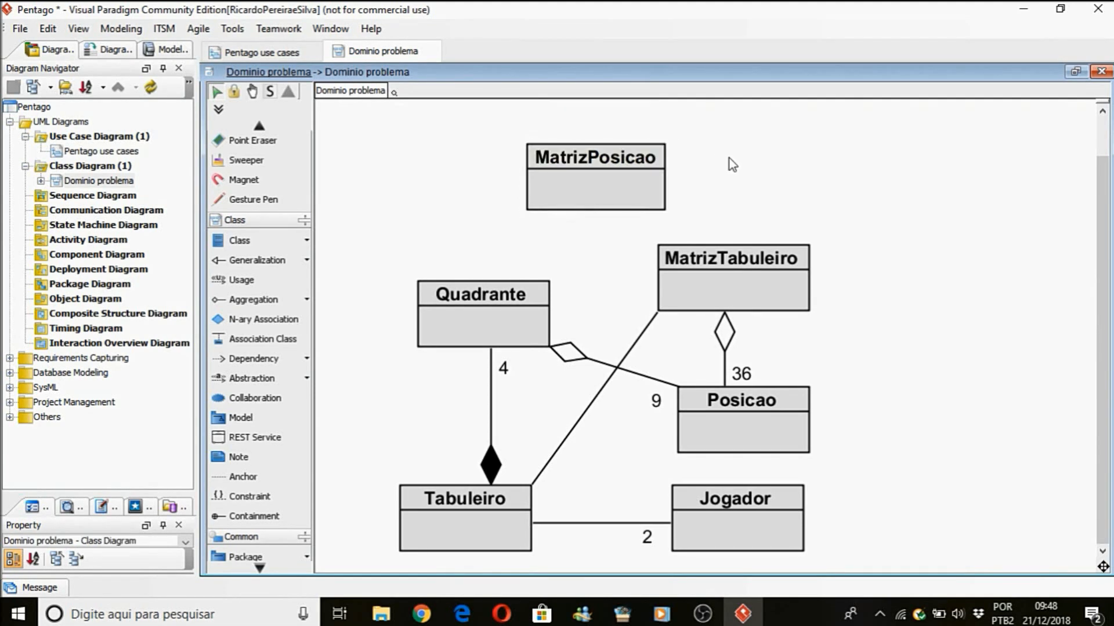
left_click_drag(628, 183, 632, 160)
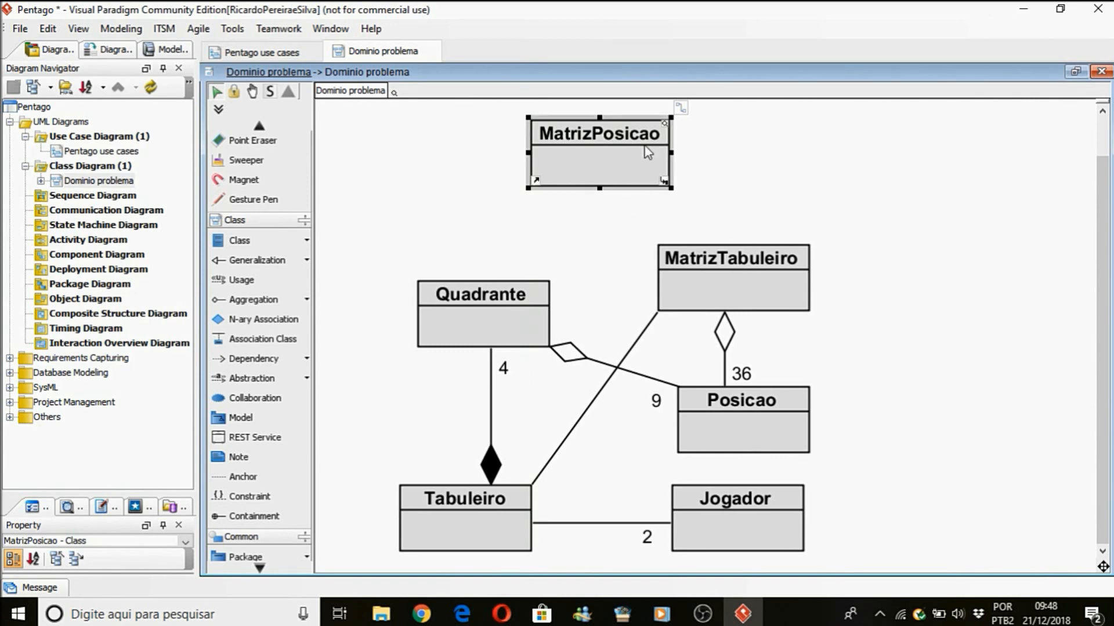
Draw generalizations that make MatrizPosicao the superclass of Quadrante and MatrizTabuleiro.
left_click_drag(678, 110, 520, 300)
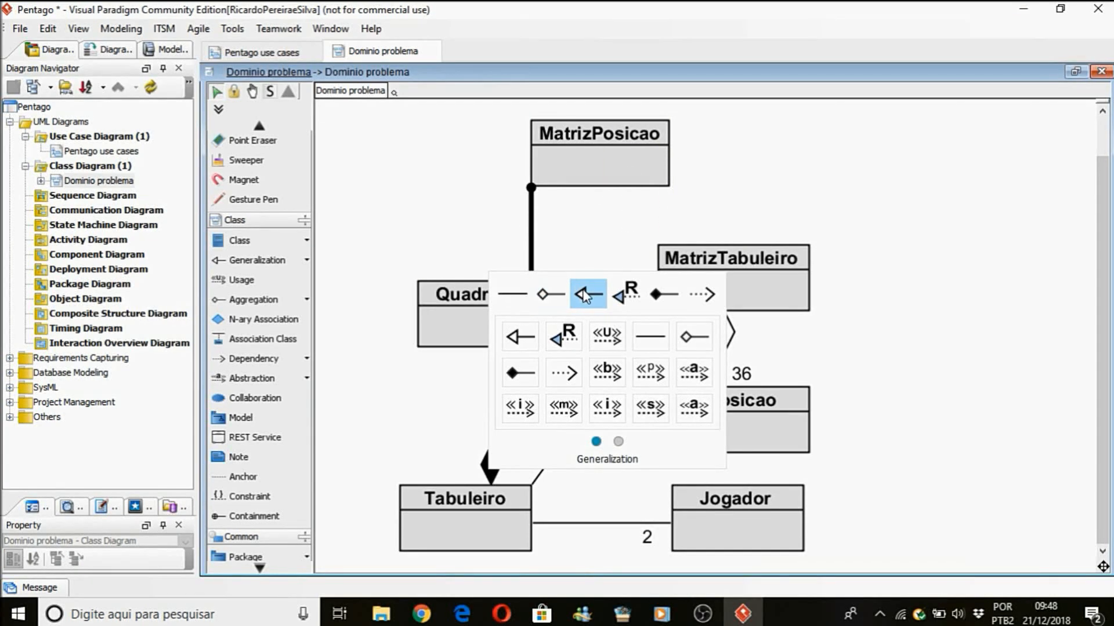
left_click(585, 296)
left_click_drag(675, 110, 722, 274)
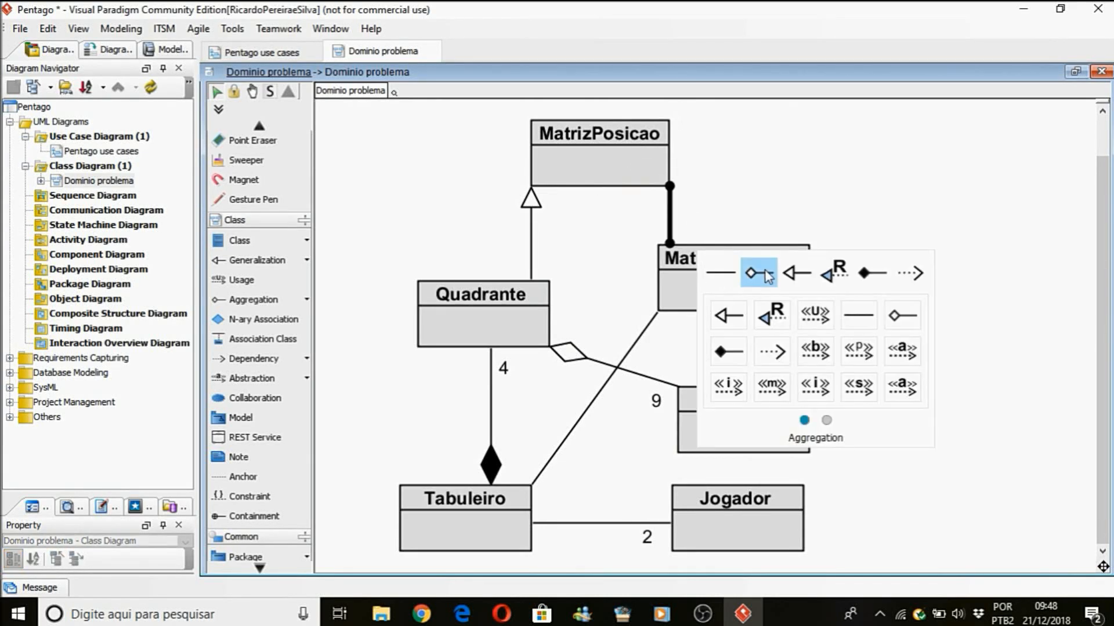
left_click(796, 274)
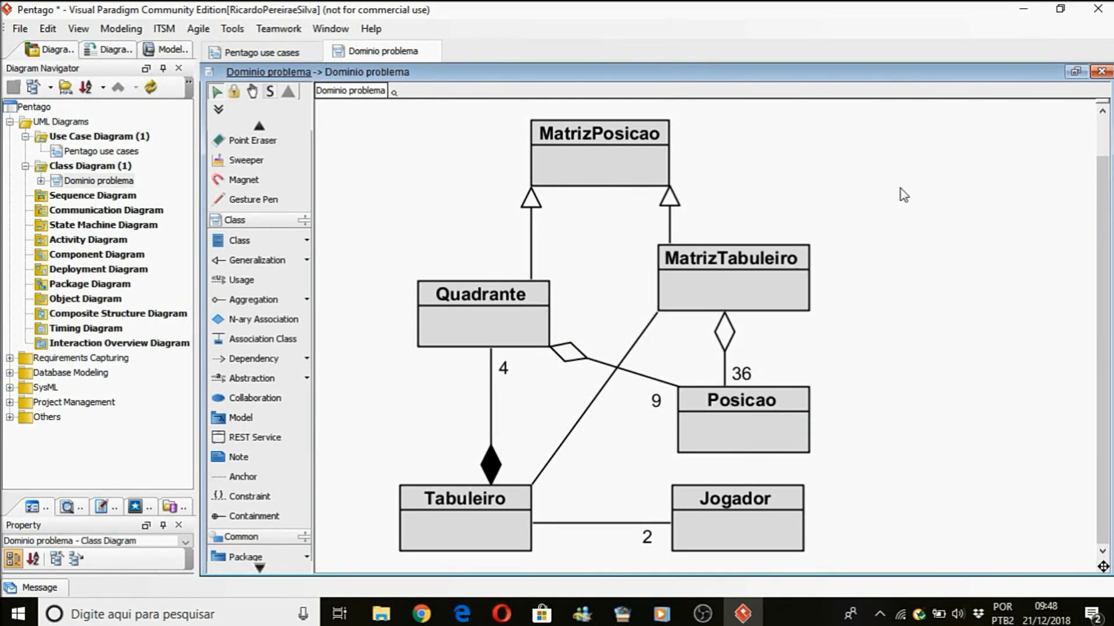